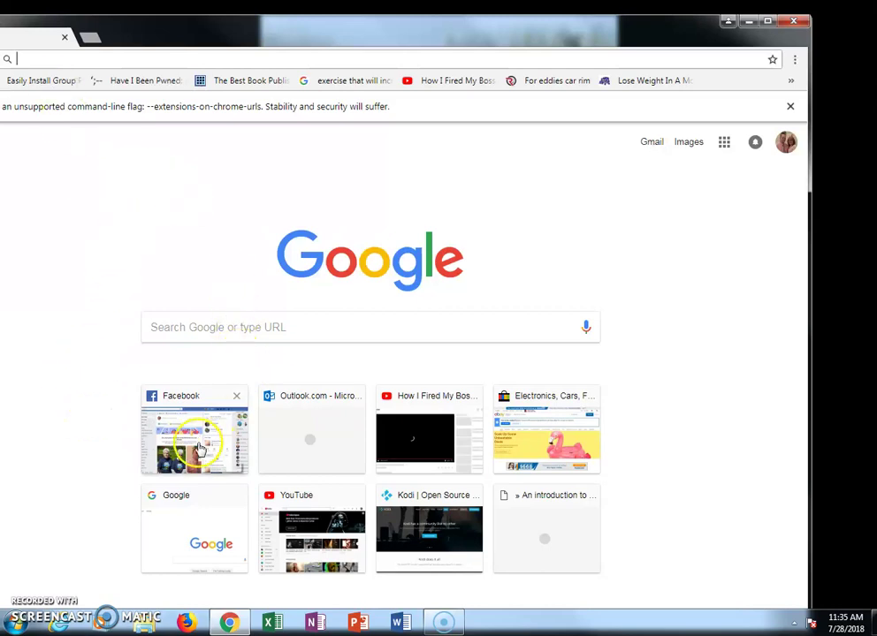
# - Open Facebook in Chrome, review the browser's site permissions for it, and close the browser
pyautogui.click(203, 449)
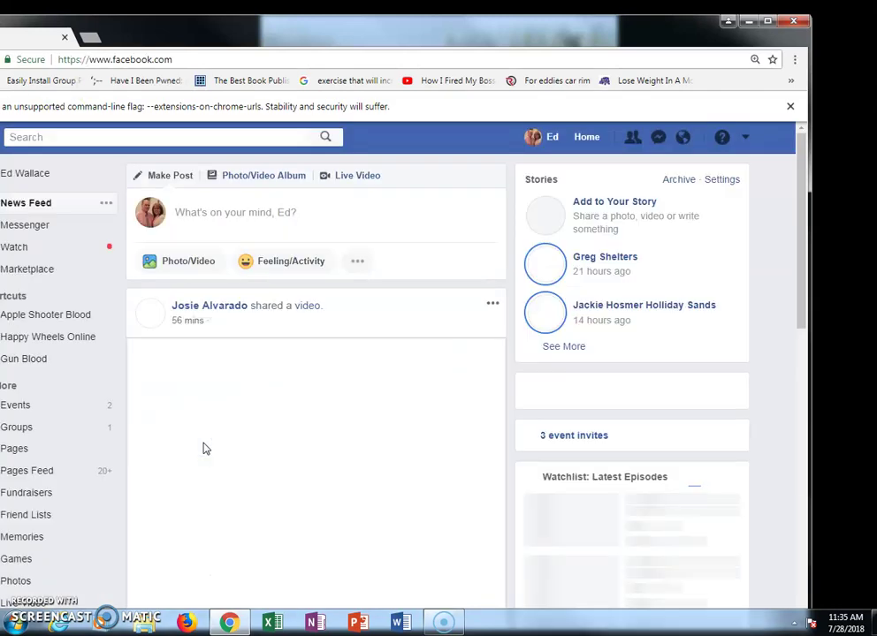
pyautogui.moveTo(199, 44); pyautogui.dragTo(279, 45)
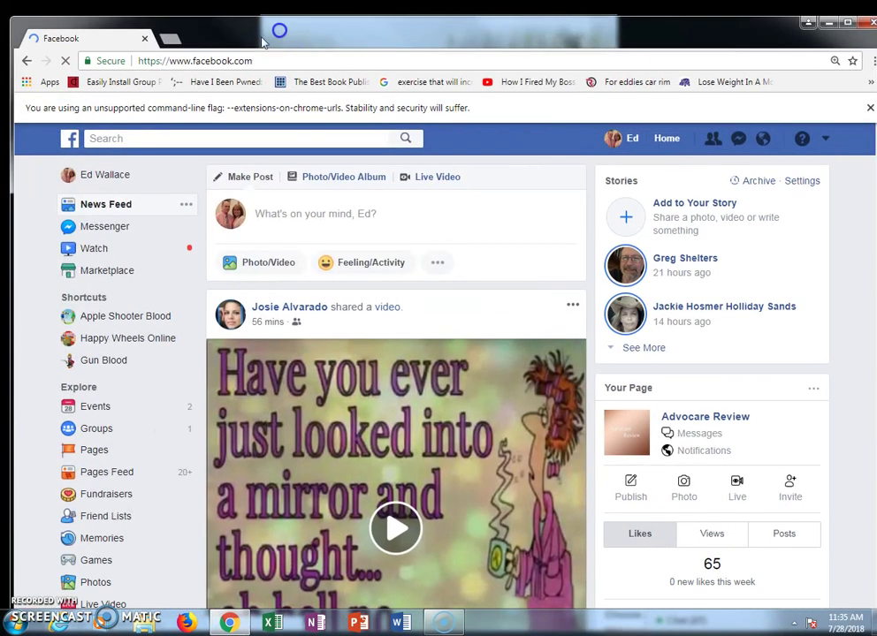
pyautogui.click(91, 62)
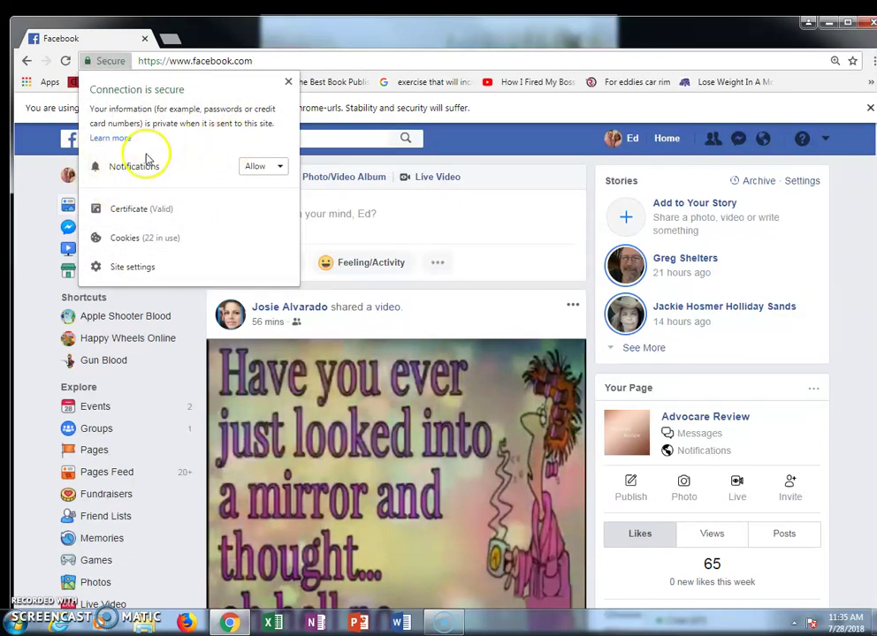
pyautogui.click(124, 270)
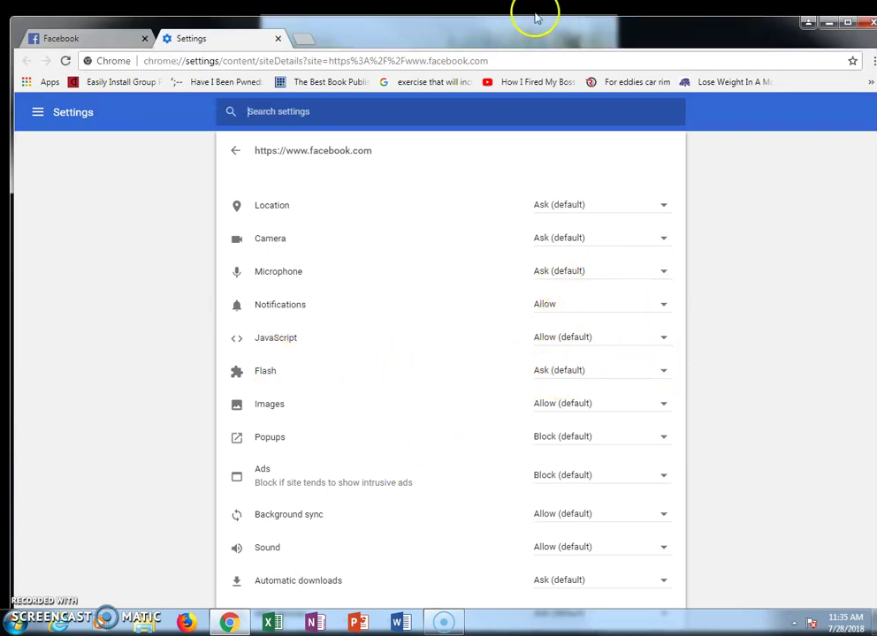
pyautogui.click(278, 39)
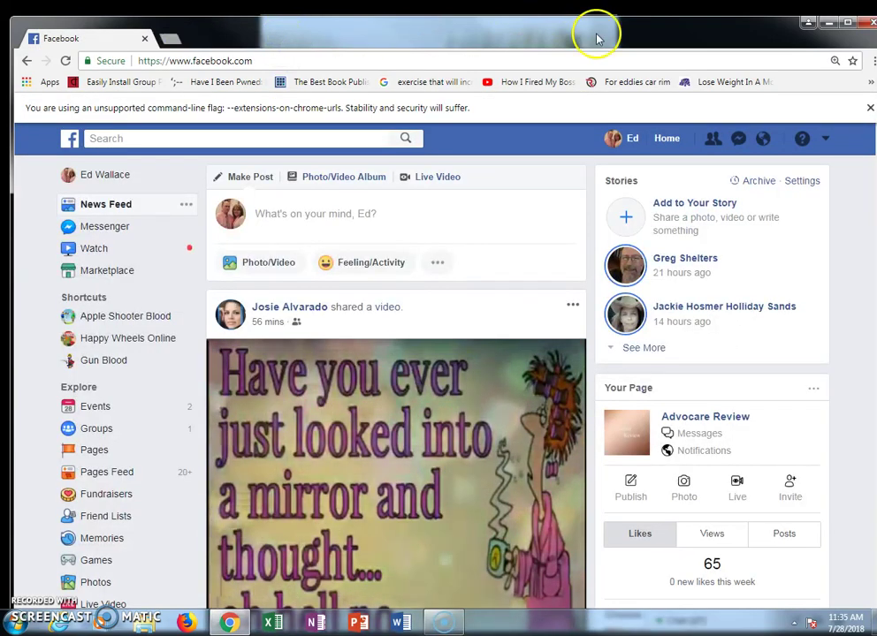
pyautogui.click(863, 22)
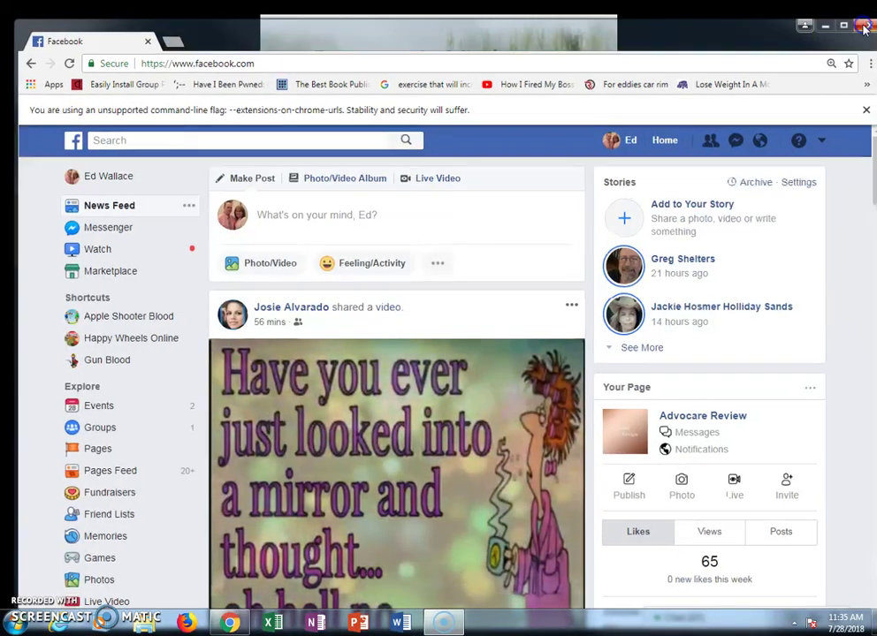
# - Launch the Windows Registry Editor by running regedit
pyautogui.click(27, 617)
pyautogui.click(37, 588)
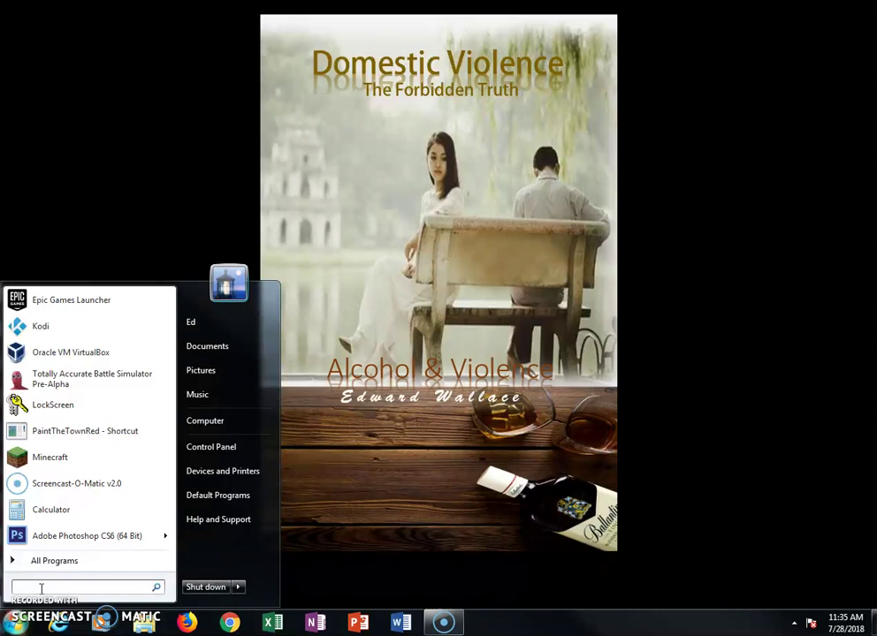
pyautogui.write('re')
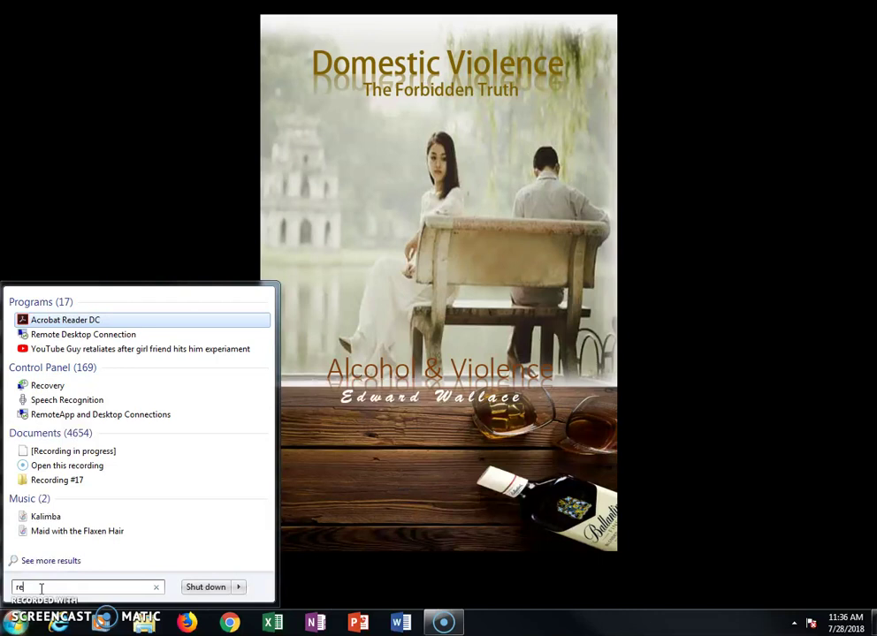
pyautogui.write('g')
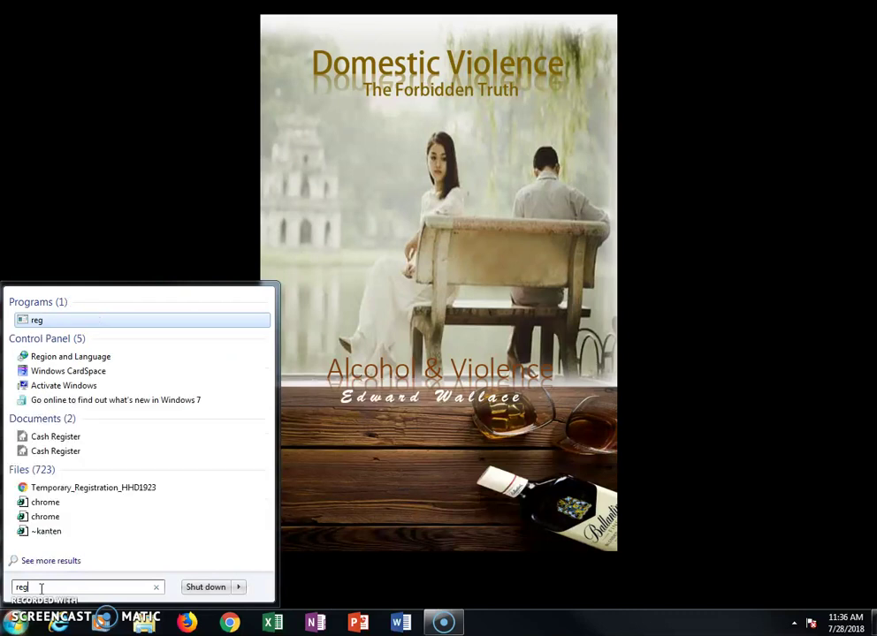
pyautogui.write('edit')
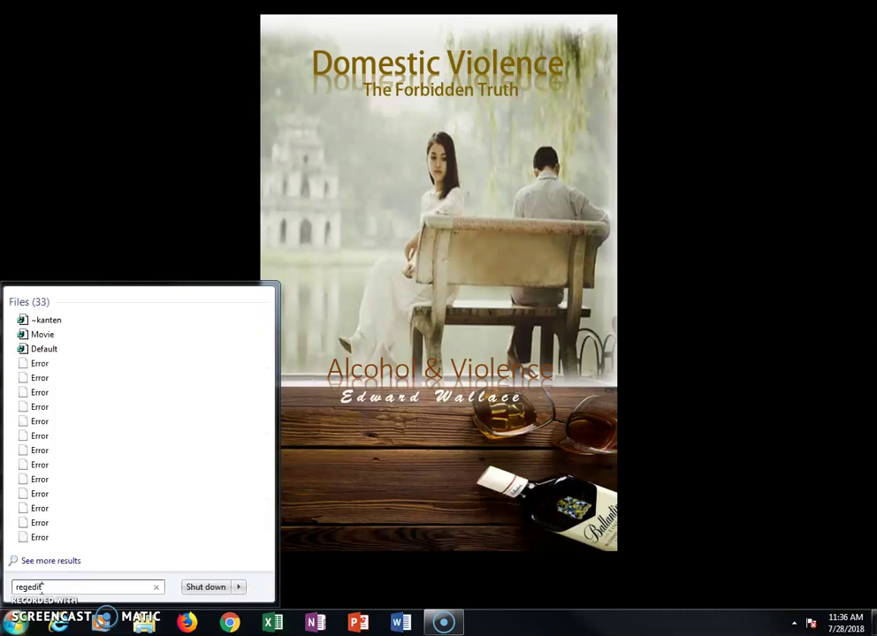
pyautogui.press('Return')
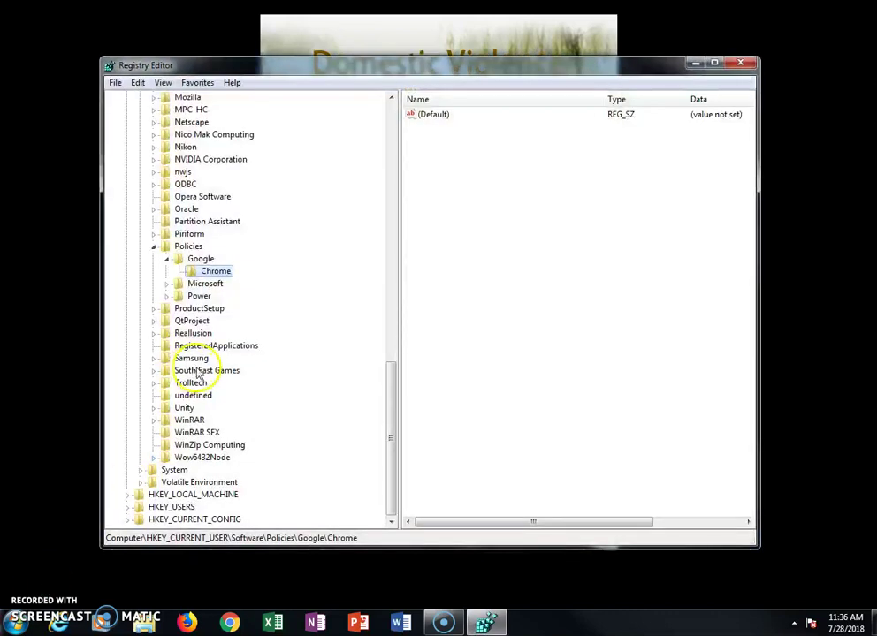
# - Collapse HKEY_CURRENT_USER and expand the registry tree down to HKEY_LOCAL_MACHINE\SOFTWARE\Policies\Google
pyautogui.moveTo(386, 400); pyautogui.dragTo(393, 90)
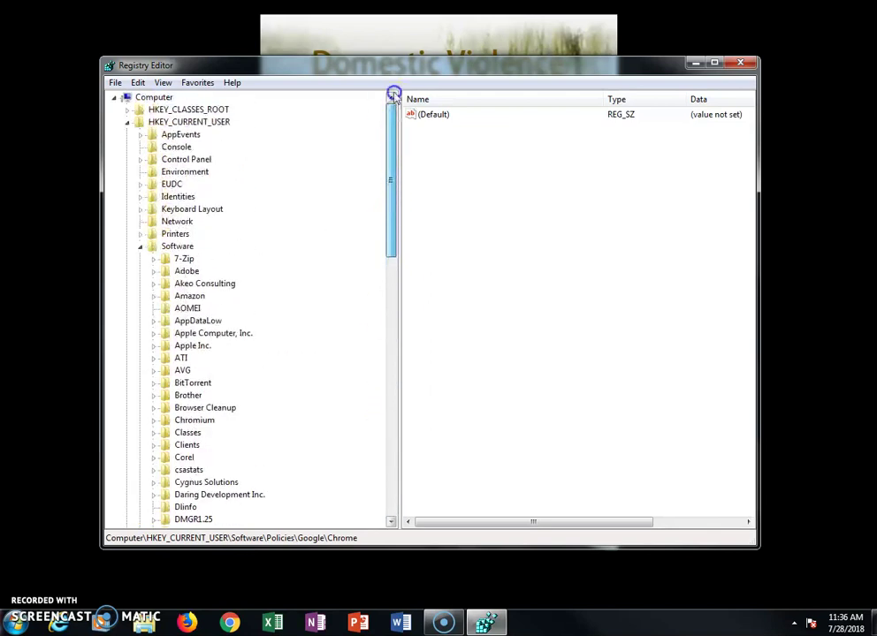
pyautogui.click(128, 122)
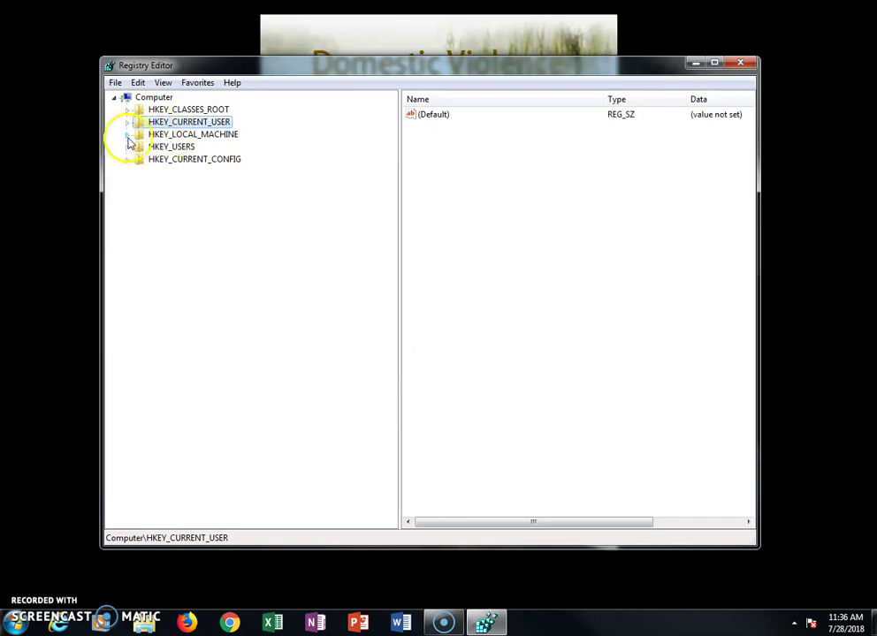
pyautogui.click(127, 134)
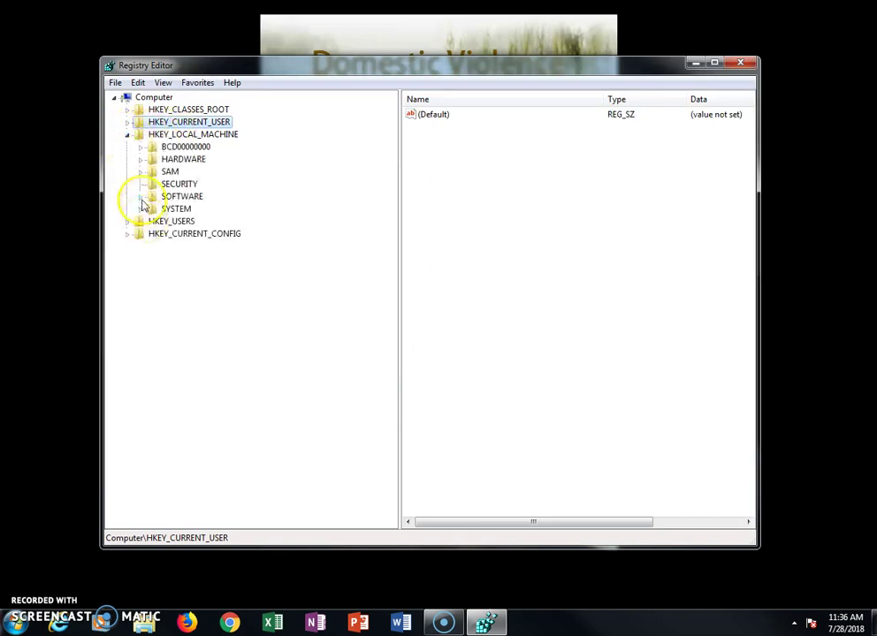
pyautogui.click(142, 197)
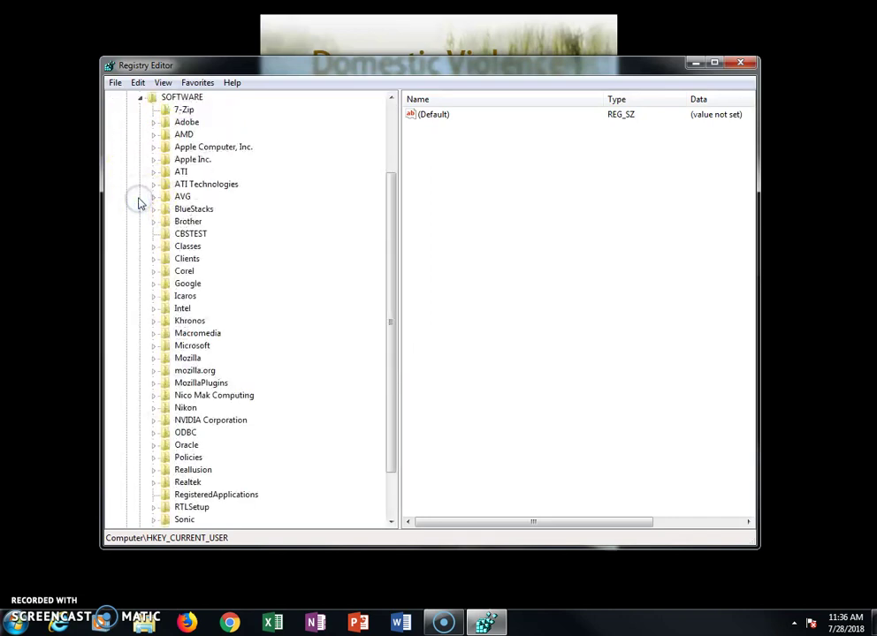
pyautogui.scroll(-2, 202, 258)
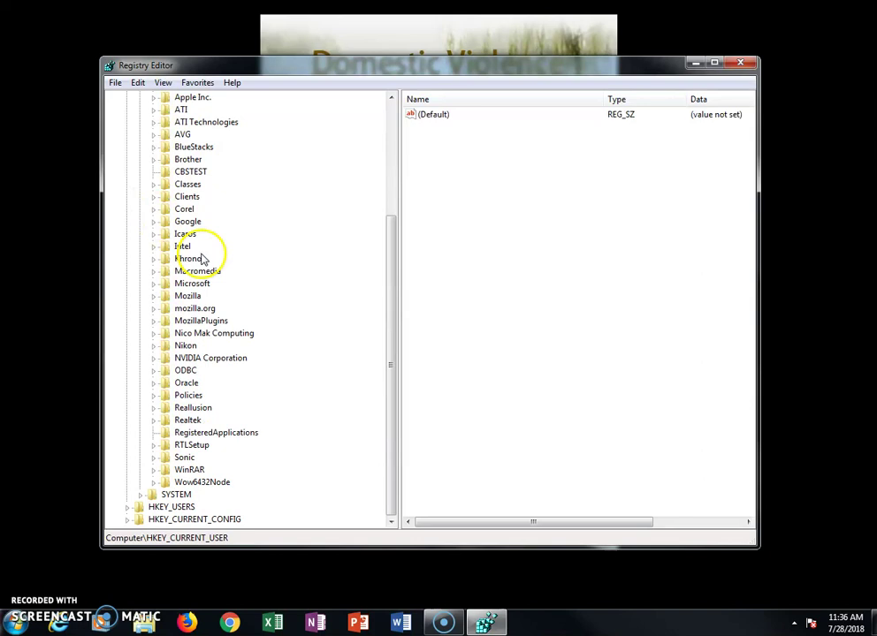
pyautogui.click(154, 396)
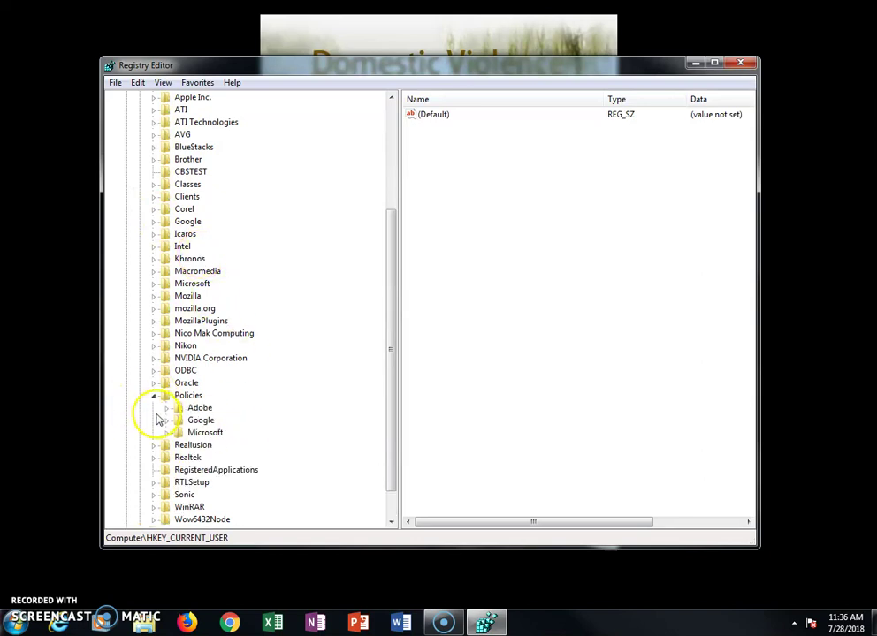
pyautogui.click(167, 420)
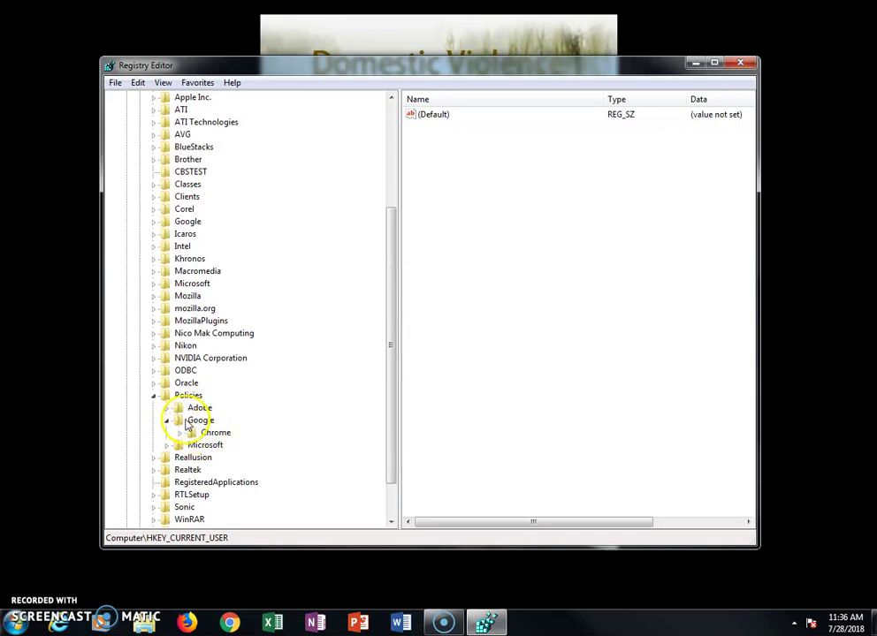
pyautogui.rightClick(187, 423)
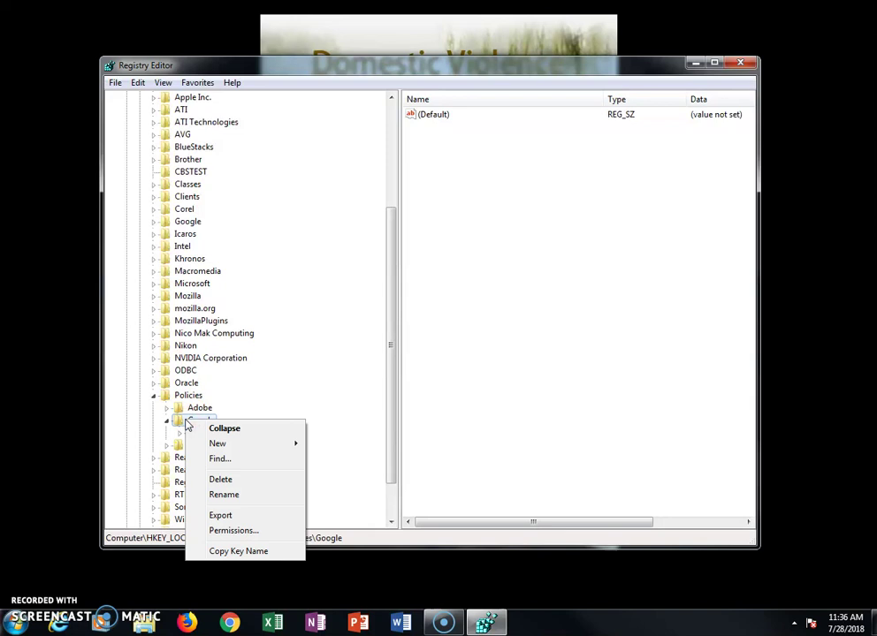
pyautogui.moveTo(212, 443)
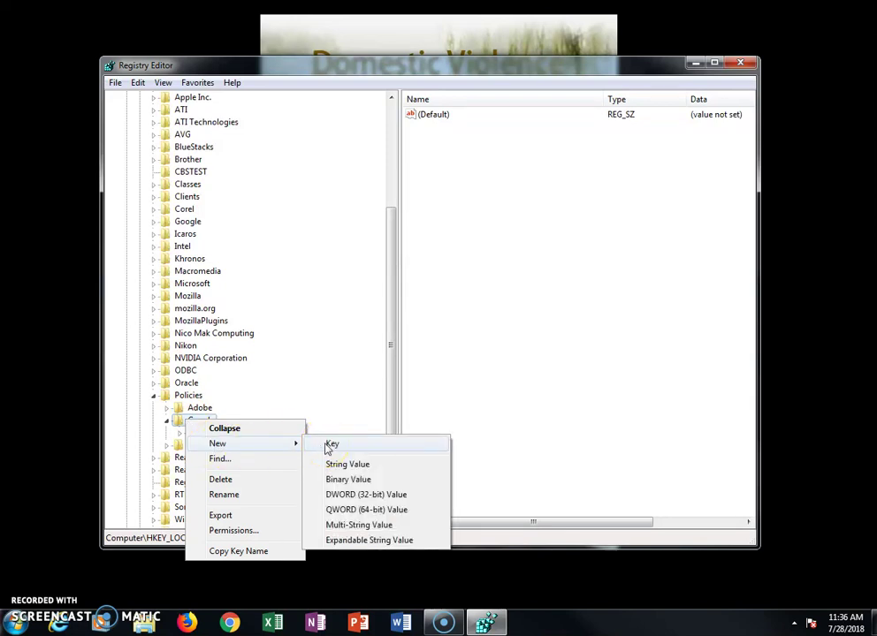
pyautogui.click(325, 405)
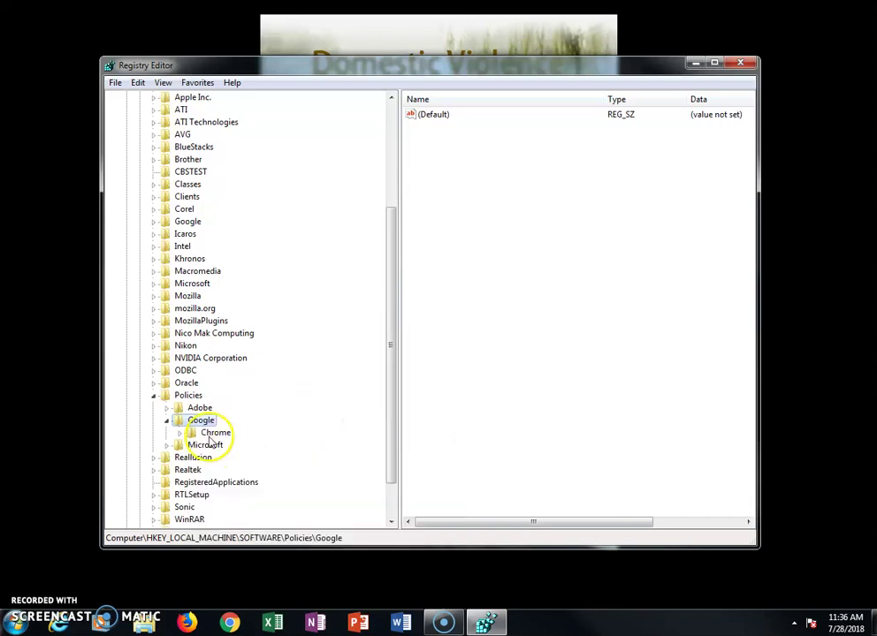
# - Create a new key named PluginsAllowedForUrls under the Chrome key in Policies\Google
pyautogui.click(214, 433)
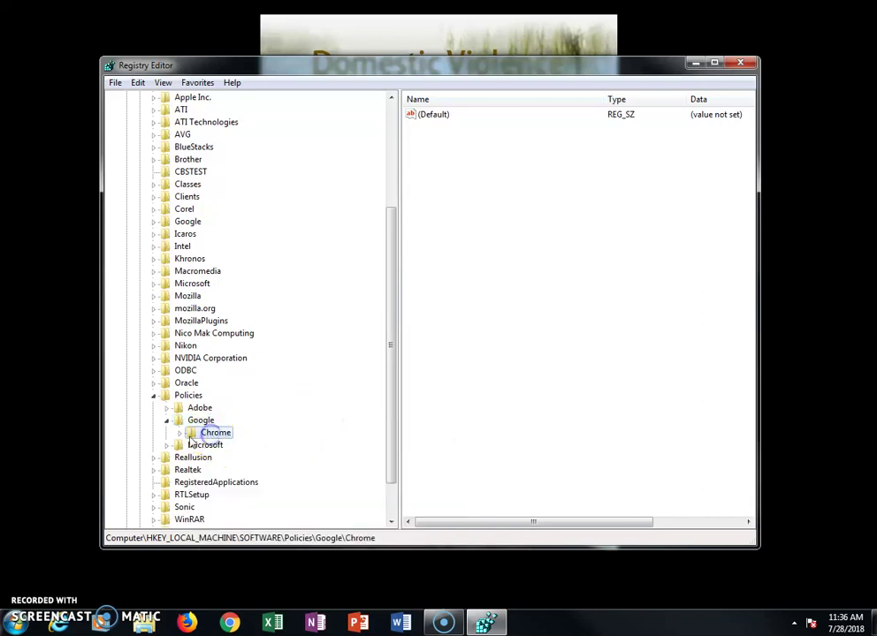
pyautogui.click(181, 434)
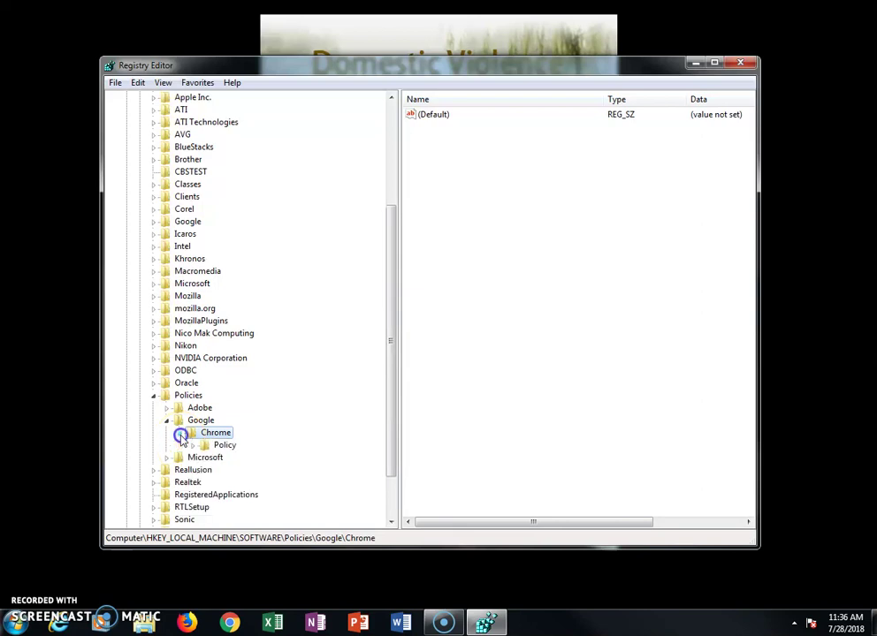
pyautogui.click(180, 434)
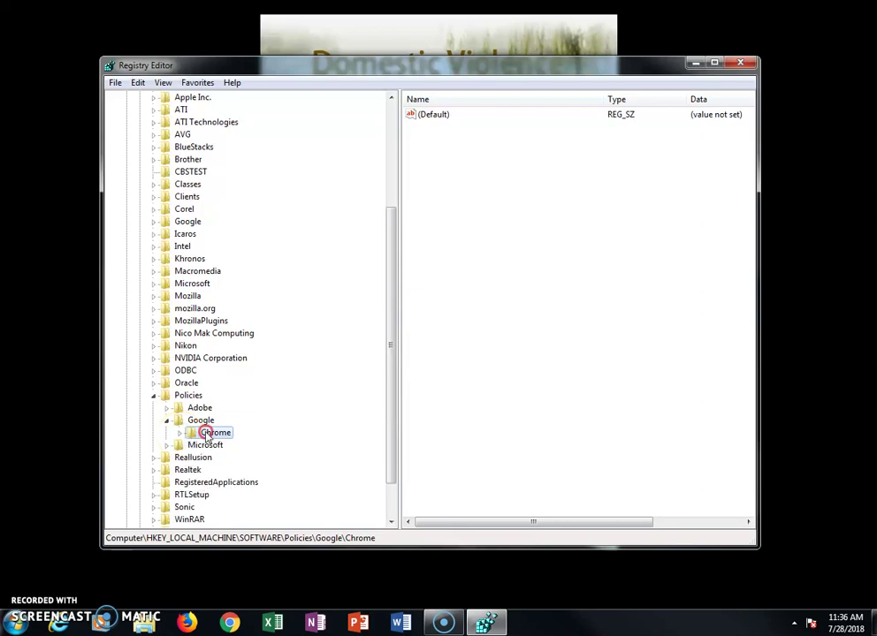
pyautogui.rightClick(206, 433)
pyautogui.moveTo(237, 457)
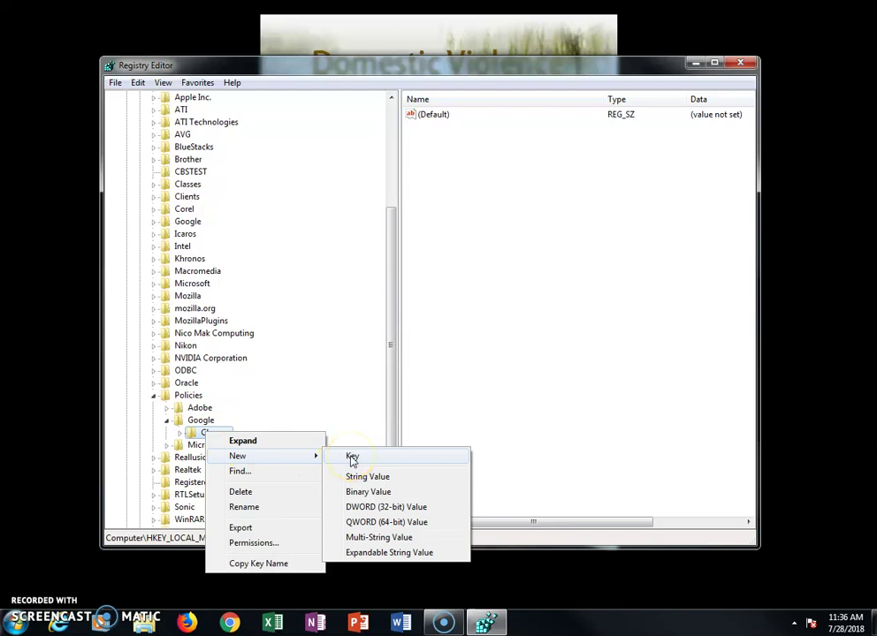
pyautogui.click(352, 457)
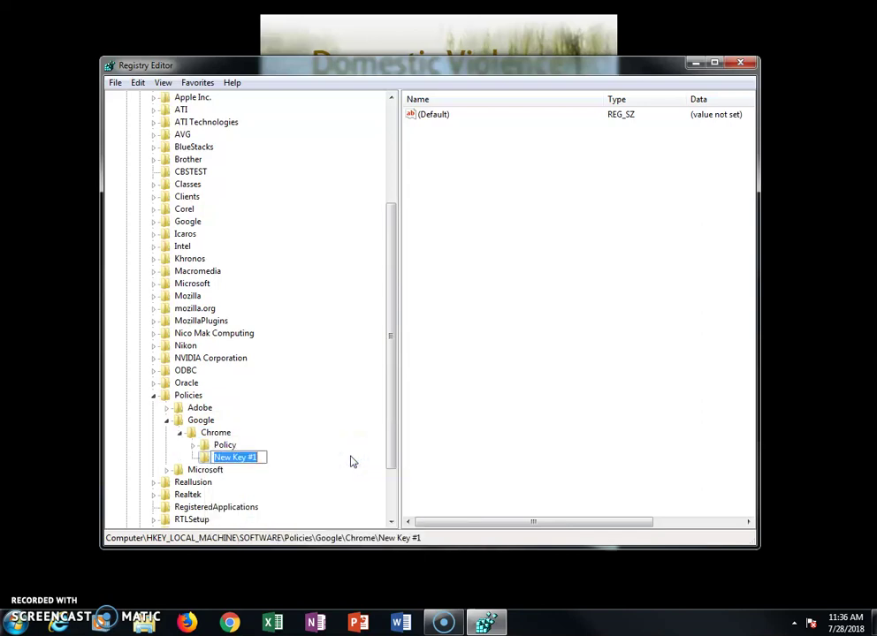
pyautogui.write('Pl')
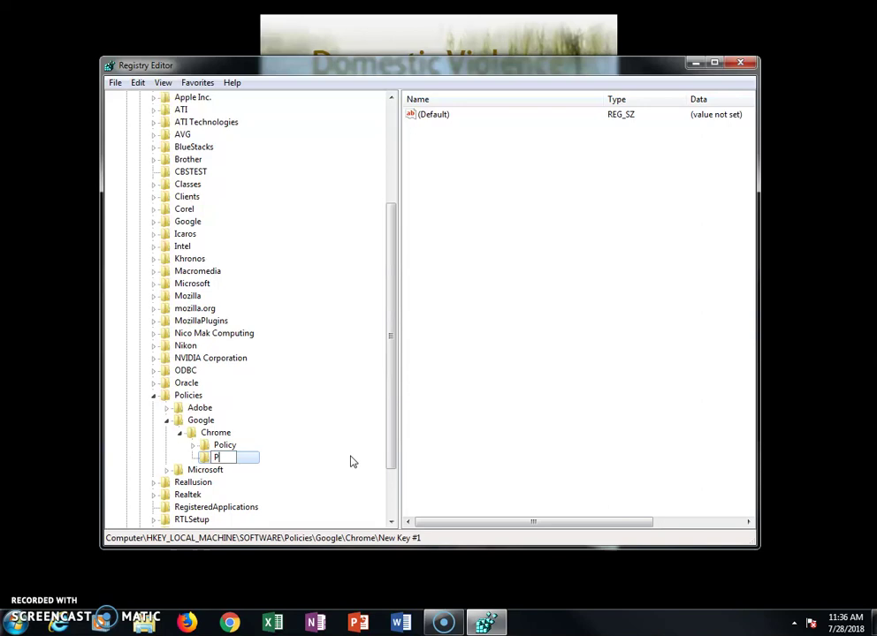
pyautogui.write('uginsAllowed')
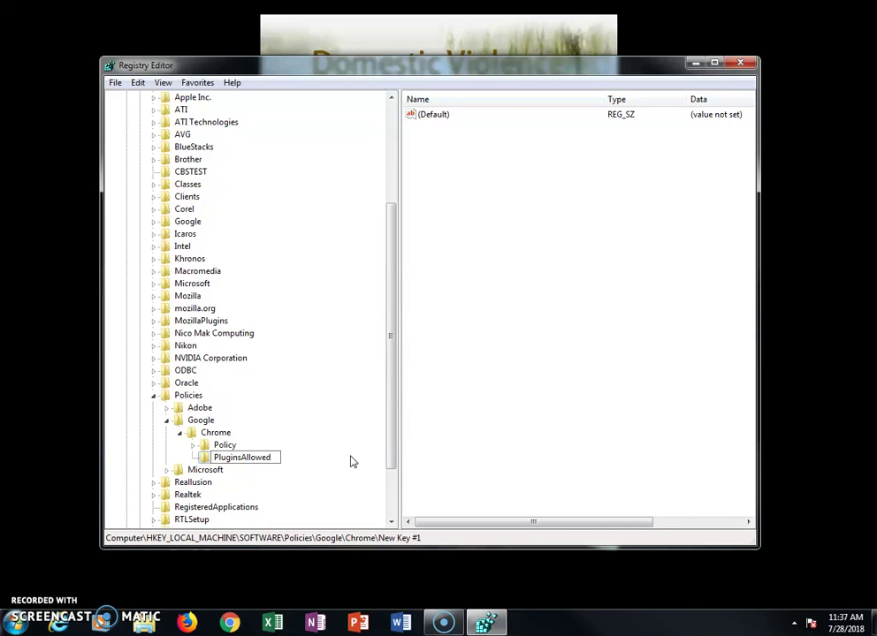
pyautogui.write('ForUrls')
pyautogui.click(329, 417)
pyautogui.click(265, 470)
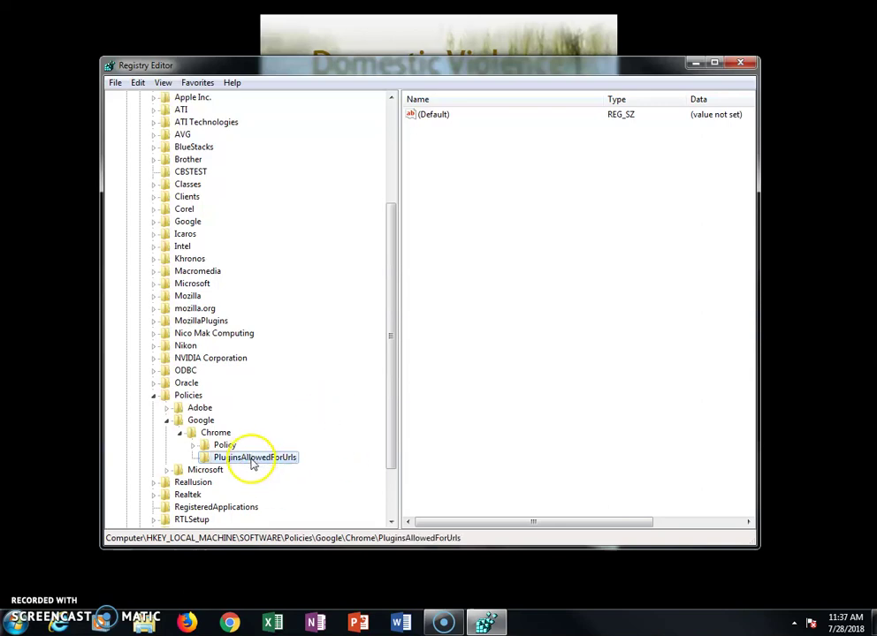
# - Add a string value named 1 to the PluginsAllowedForUrls key
pyautogui.rightClick(254, 461)
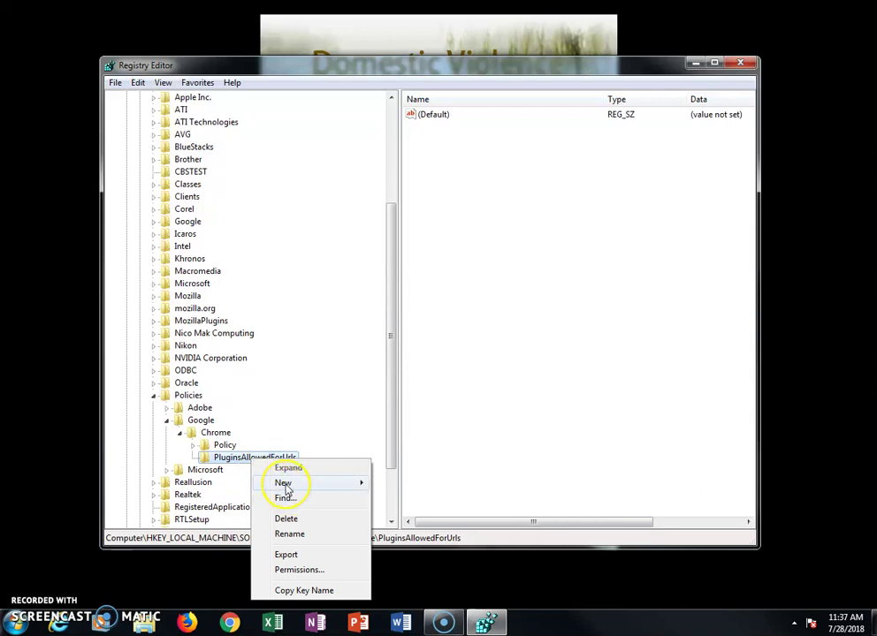
pyautogui.moveTo(290, 485)
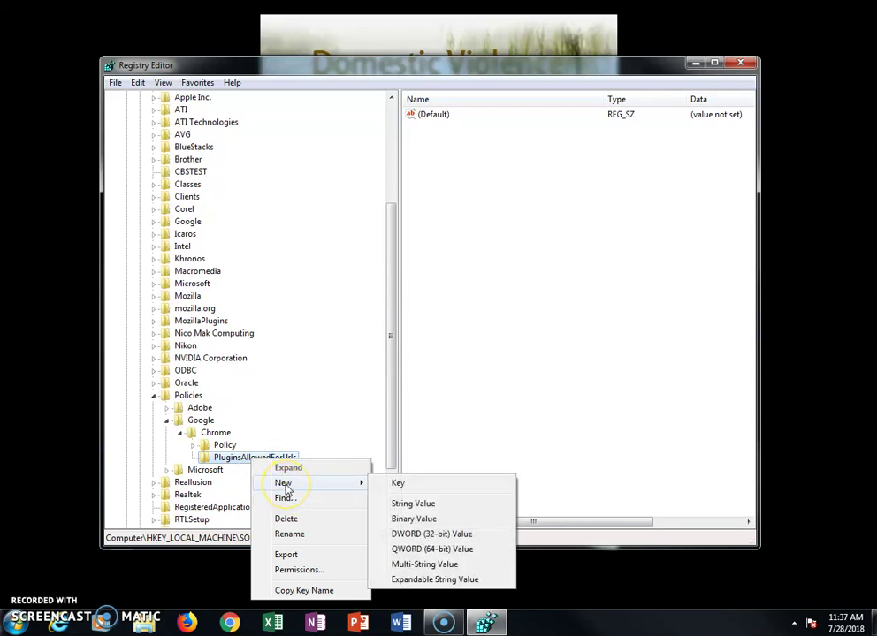
pyautogui.click(395, 504)
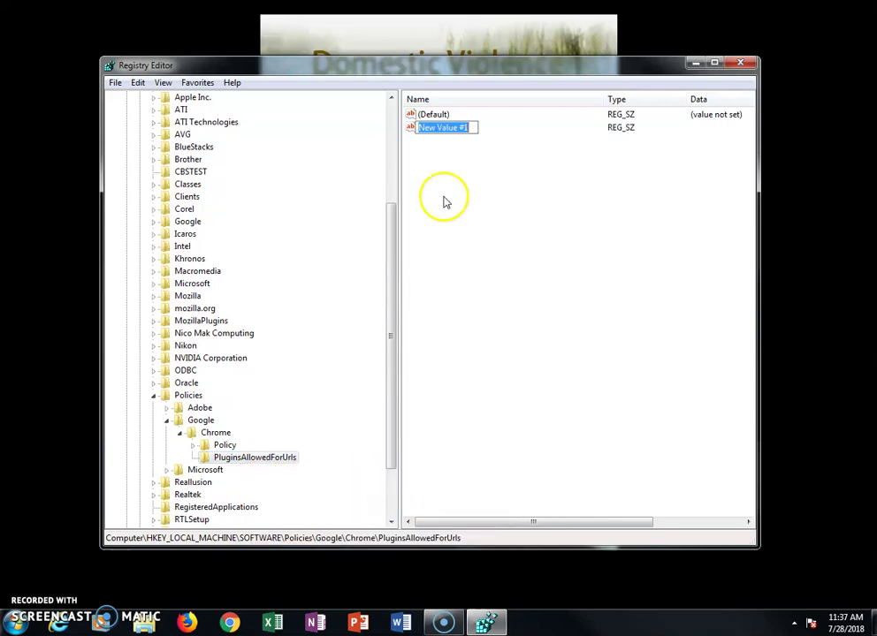
pyautogui.write('1')
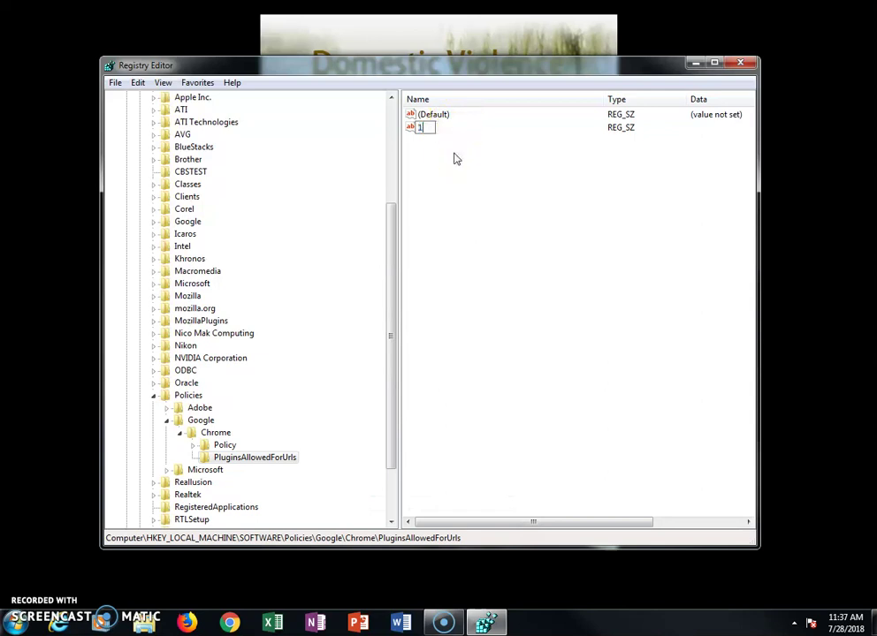
pyautogui.click(452, 164)
# - Set the value data of string value 1 in PluginsAllowedForUrls to [*.]facebook.com
pyautogui.click(421, 125)
pyautogui.doubleClick(413, 129)
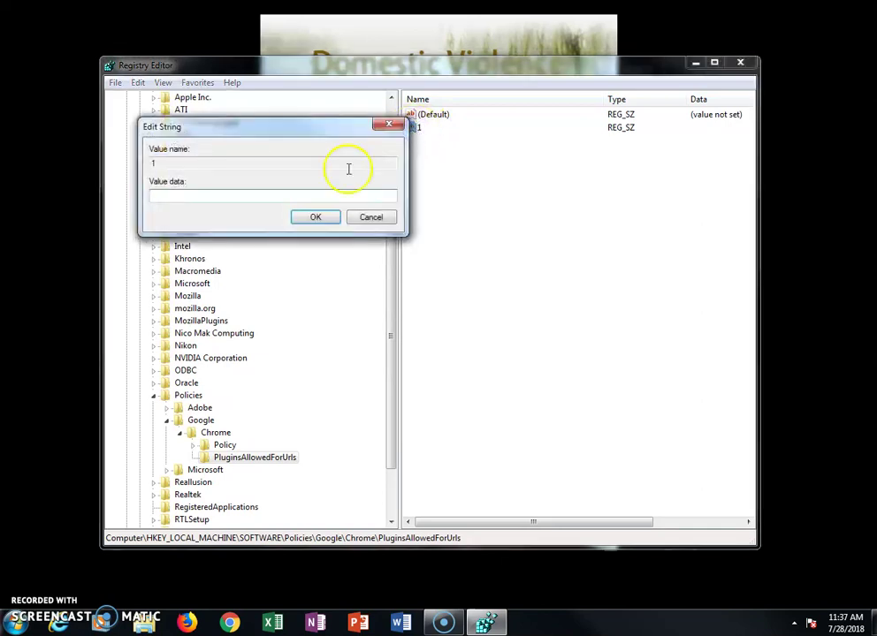
pyautogui.click(151, 195)
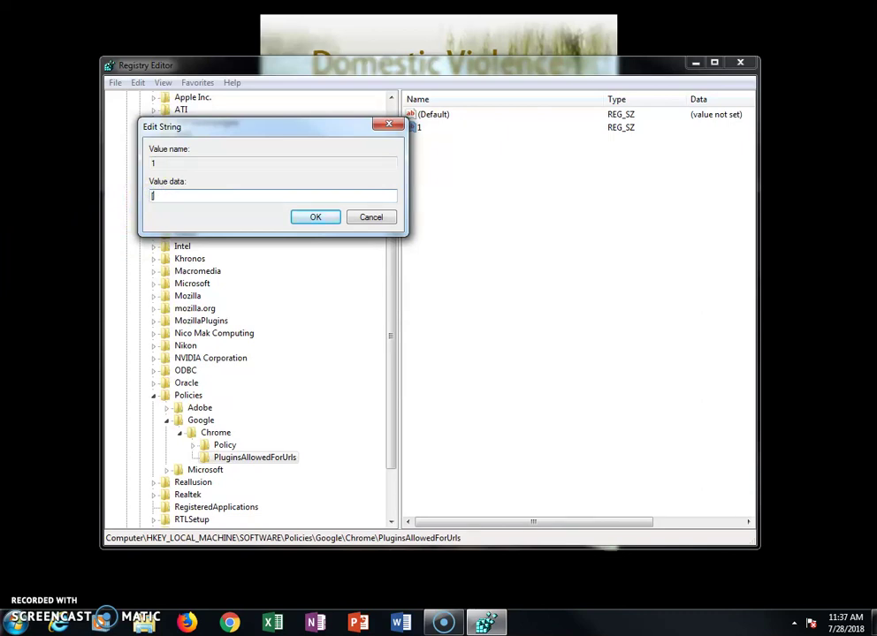
pyautogui.write('[*.]facebook.com')
pyautogui.click(315, 220)
# - Switch to Chrome, load Facebook and check the Flash permission in the site's connection information
pyautogui.click(231, 622)
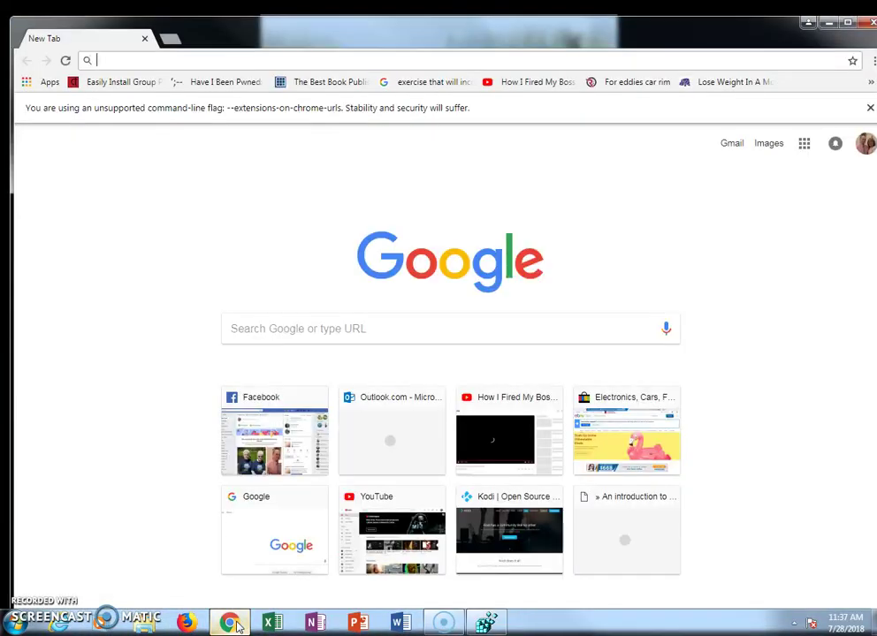
pyautogui.click(287, 437)
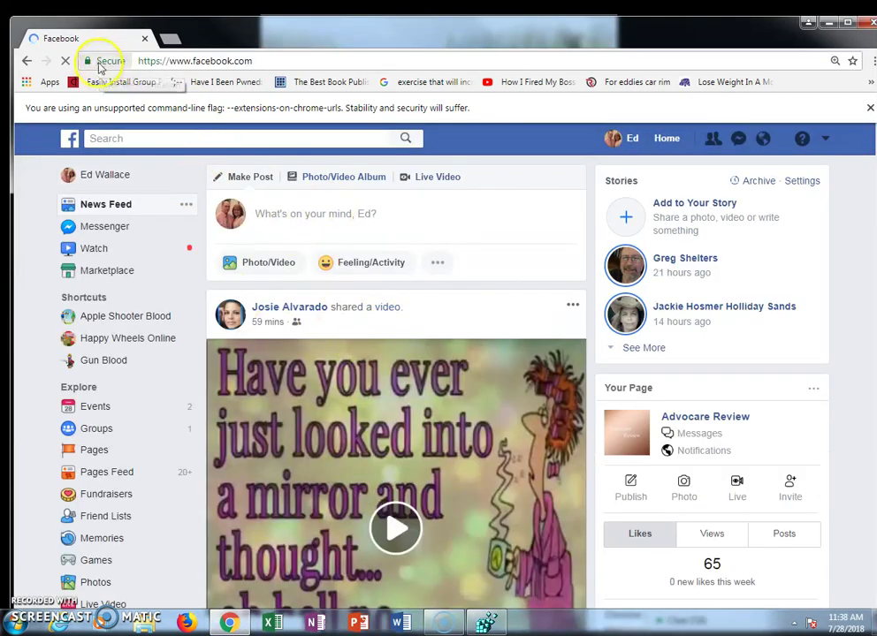
pyautogui.click(26, 62)
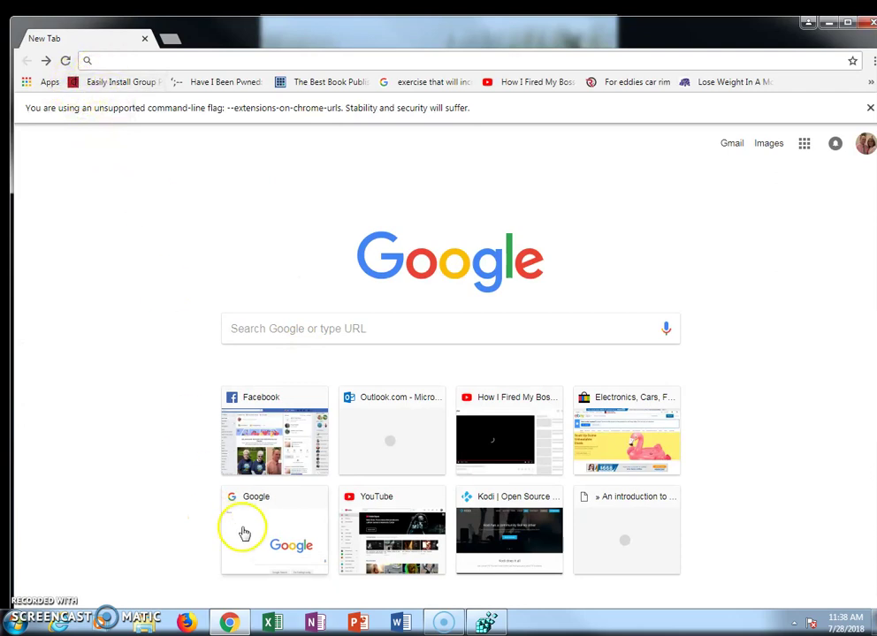
pyautogui.click(266, 433)
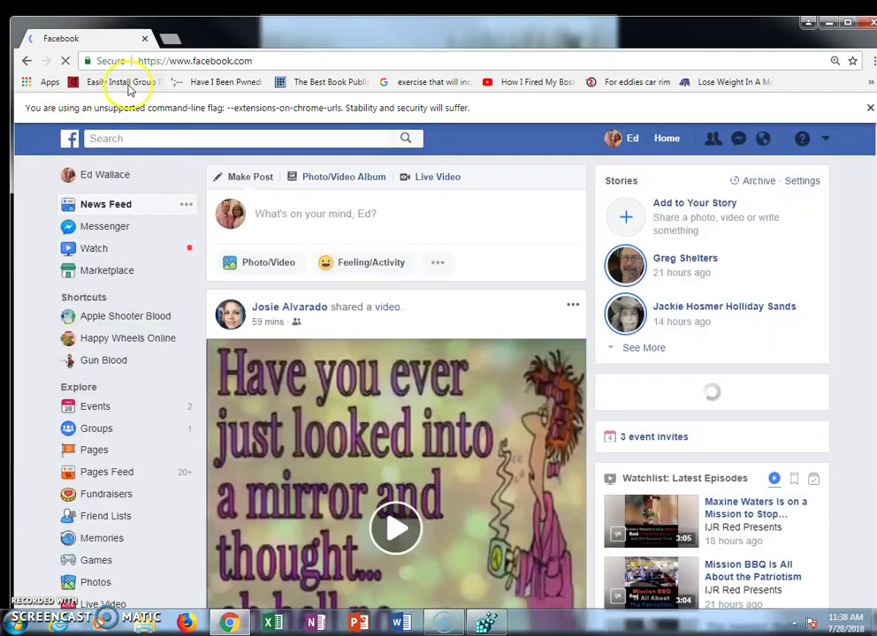
pyautogui.click(98, 61)
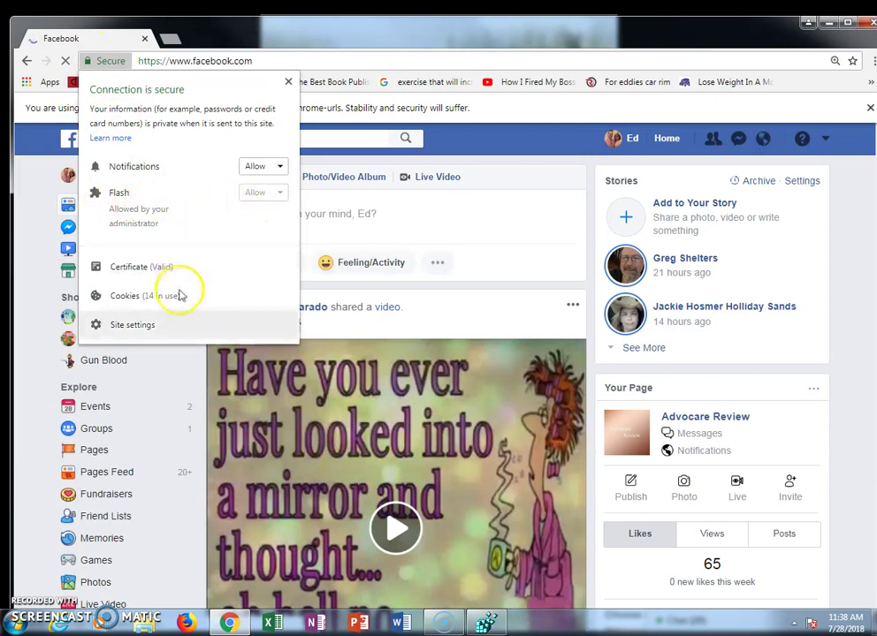
pyautogui.click(153, 338)
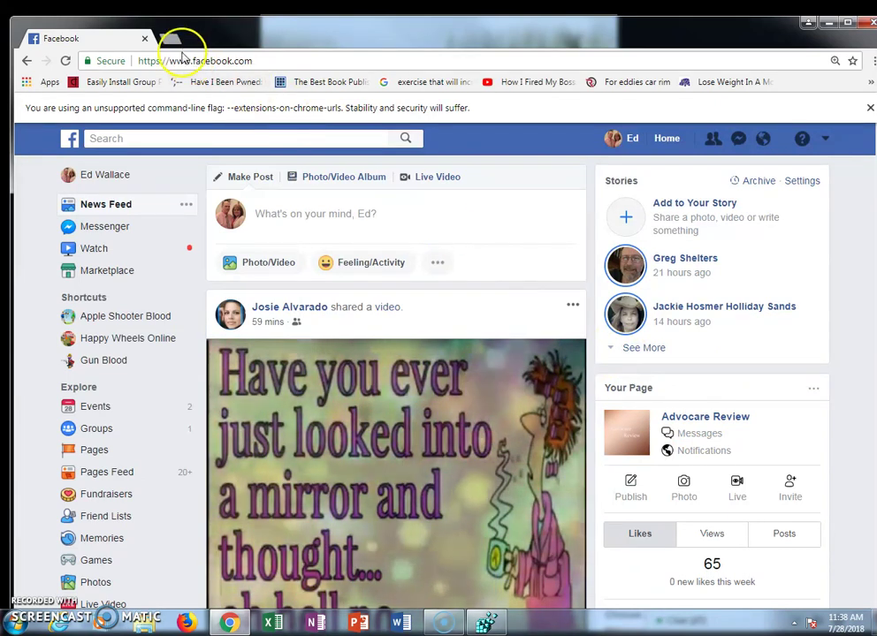
# - Examine the Flash permission in Chrome's full site settings for facebook.com, and close the settings and the browser
pyautogui.click(112, 62)
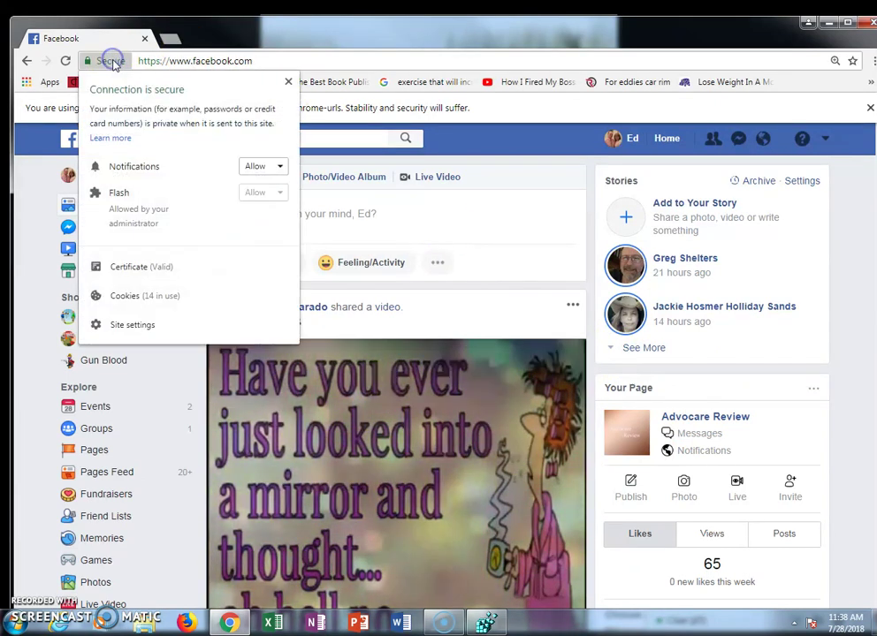
pyautogui.click(138, 327)
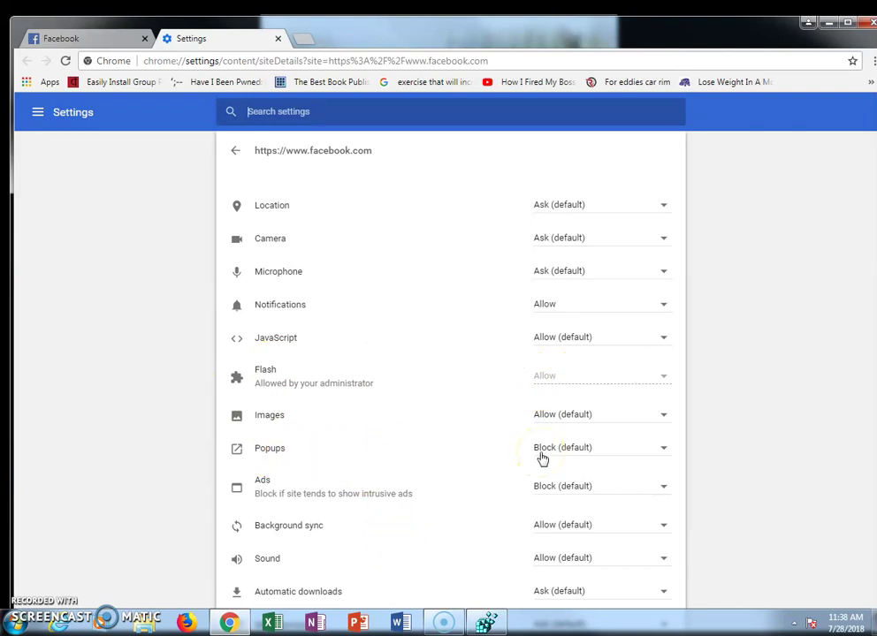
pyautogui.click(276, 39)
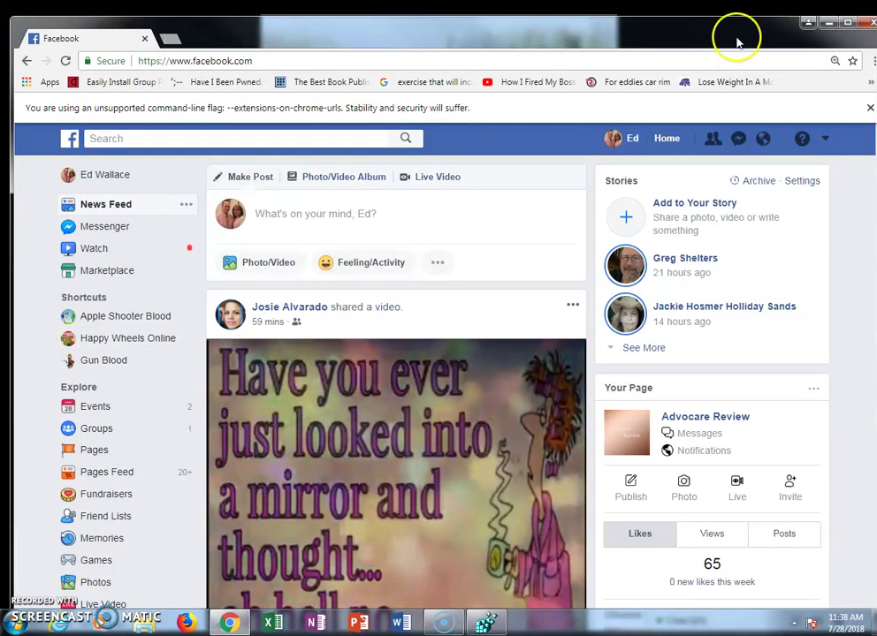
pyautogui.moveTo(730, 34); pyautogui.dragTo(667, 29)
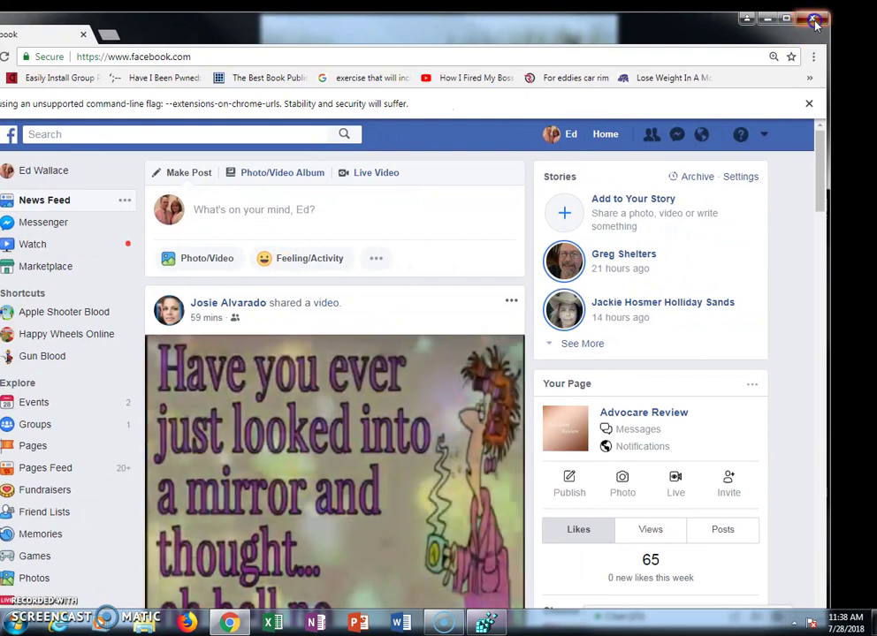
pyautogui.click(813, 19)
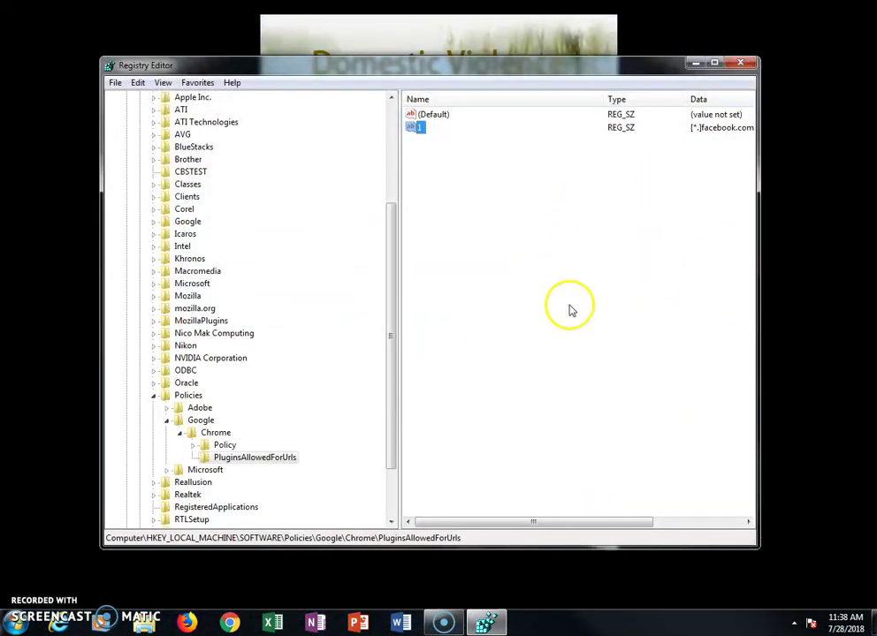
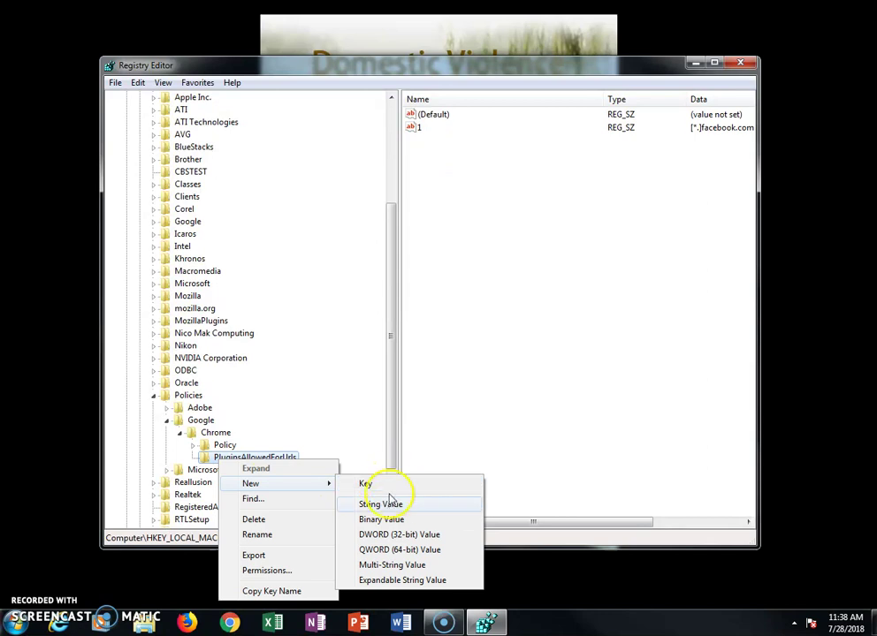
# - Add another string value to the PluginsAllowedForUrls key
pyautogui.click(389, 504)
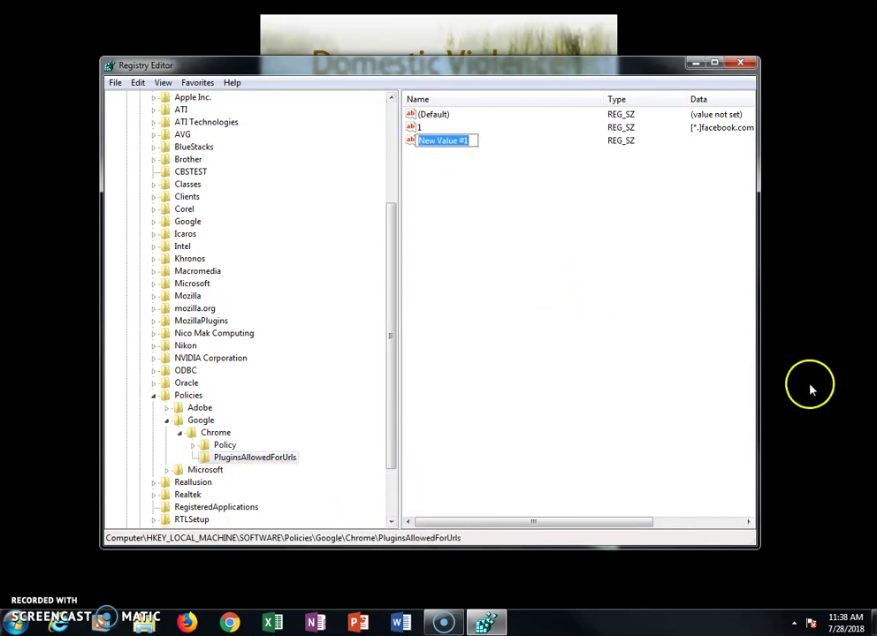
pyautogui.click(500, 164)
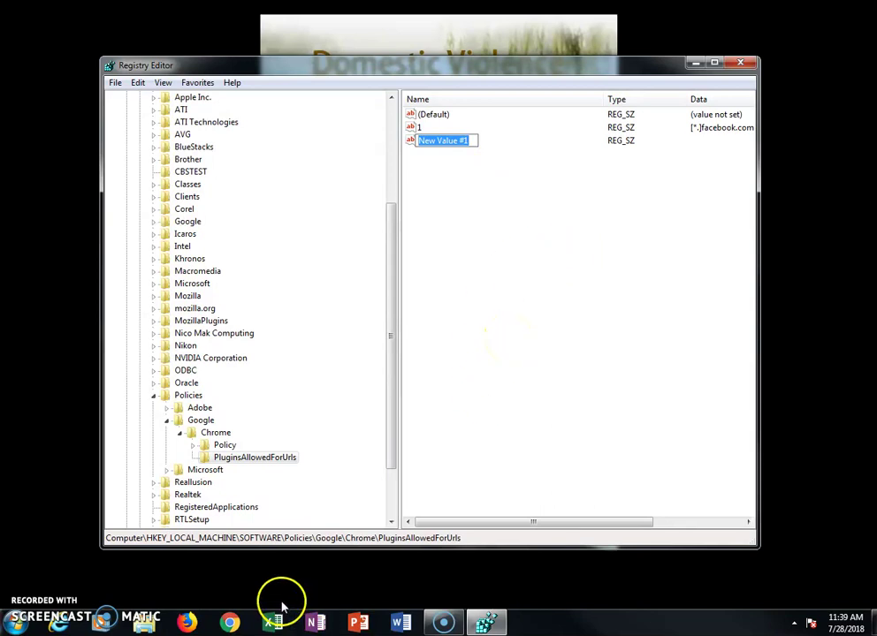
# - Switch to Chrome, open the bookmarked YouTube video, check its site permissions for a Flash entry, and close the browser
pyautogui.click(230, 622)
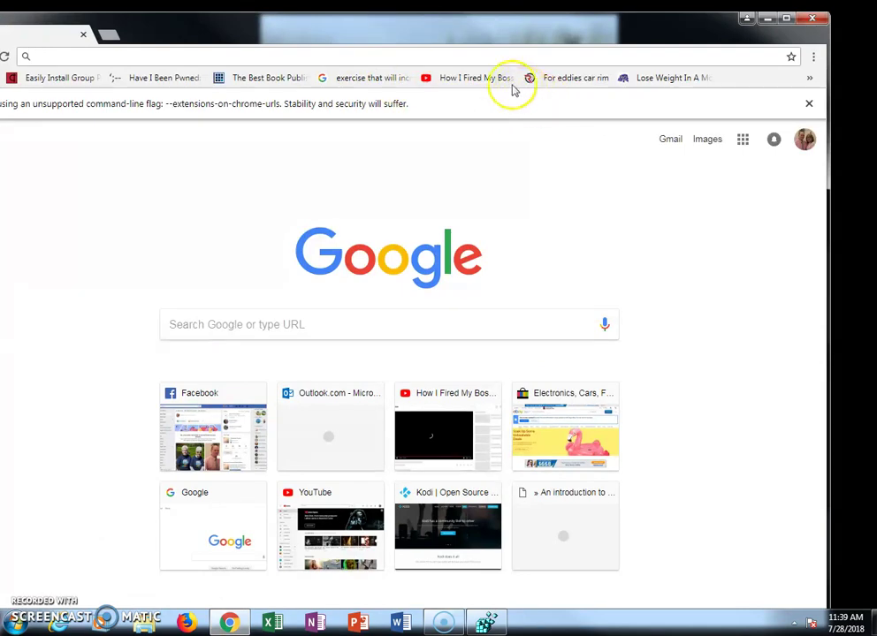
pyautogui.click(474, 81)
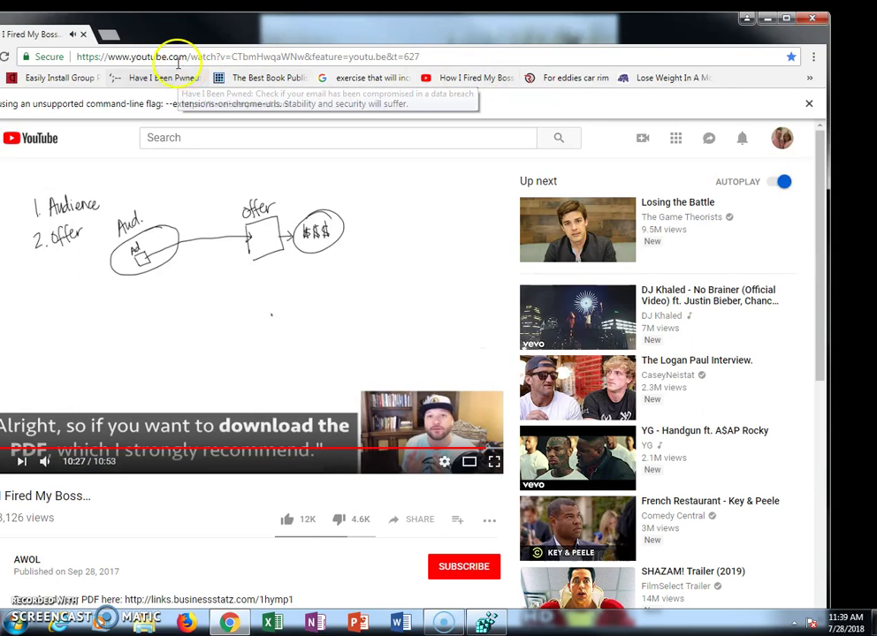
pyautogui.click(48, 57)
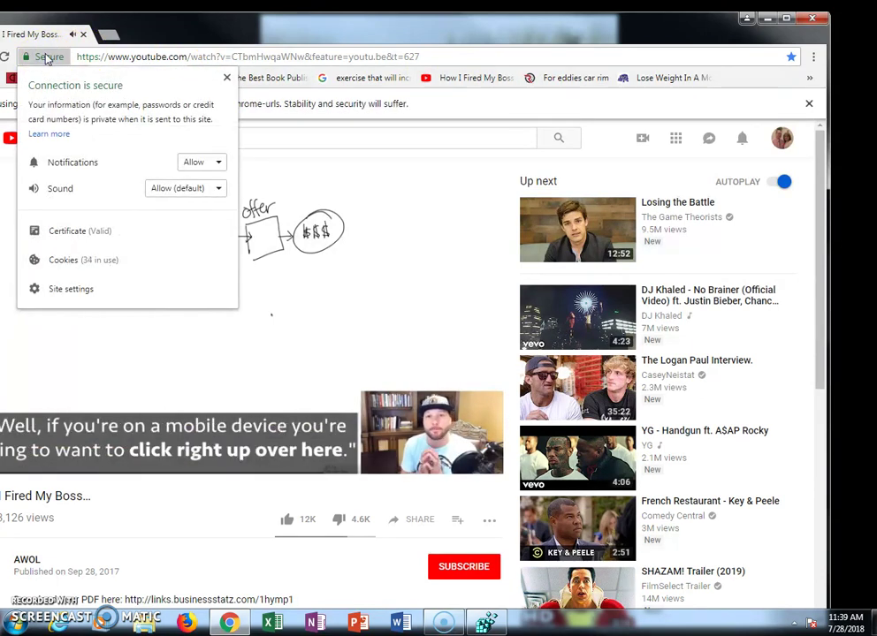
pyautogui.click(92, 33)
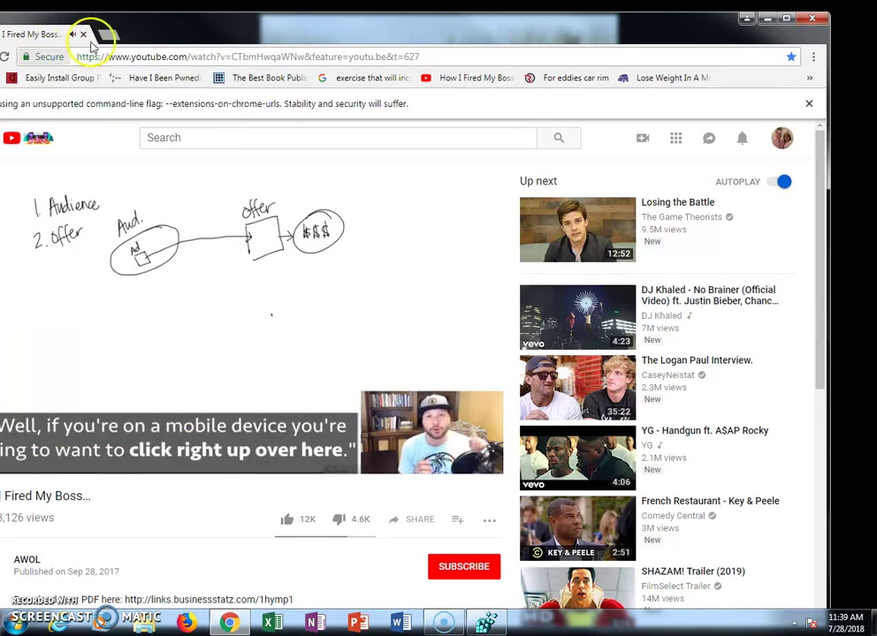
pyautogui.click(809, 19)
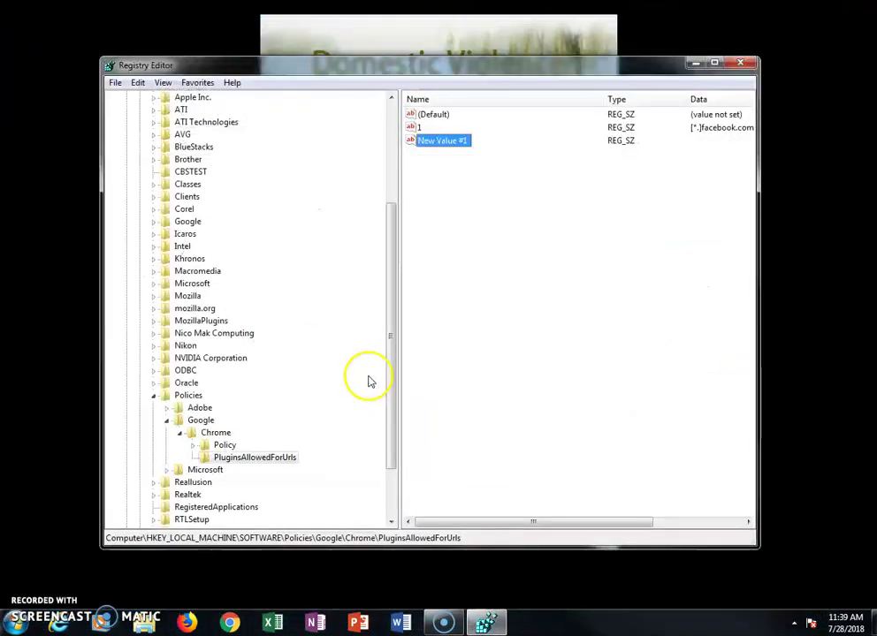
# - Rename the new string value in PluginsAllowedForUrls to 2 and set its data to [*.]youtube.com
pyautogui.rightClick(446, 144)
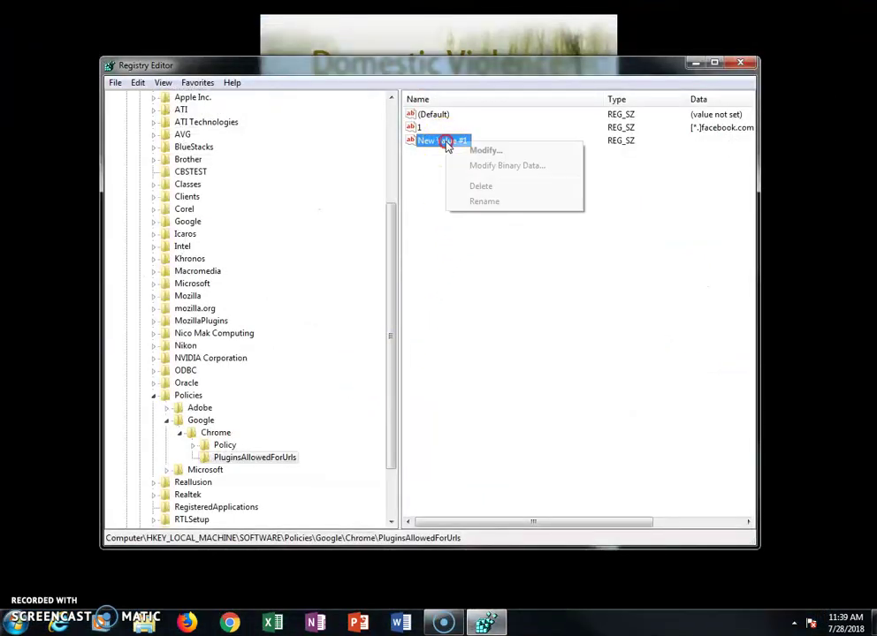
pyautogui.click(474, 202)
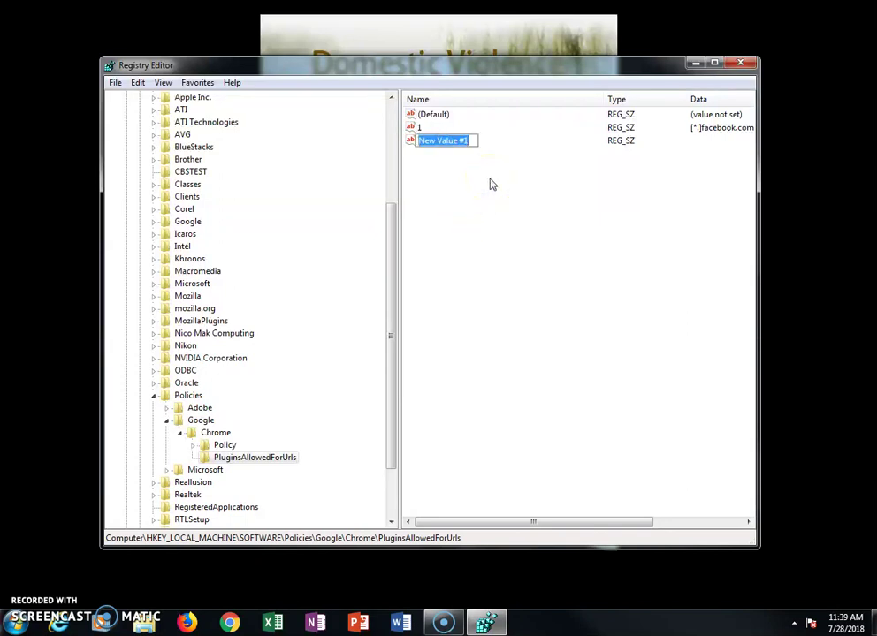
pyautogui.write('2')
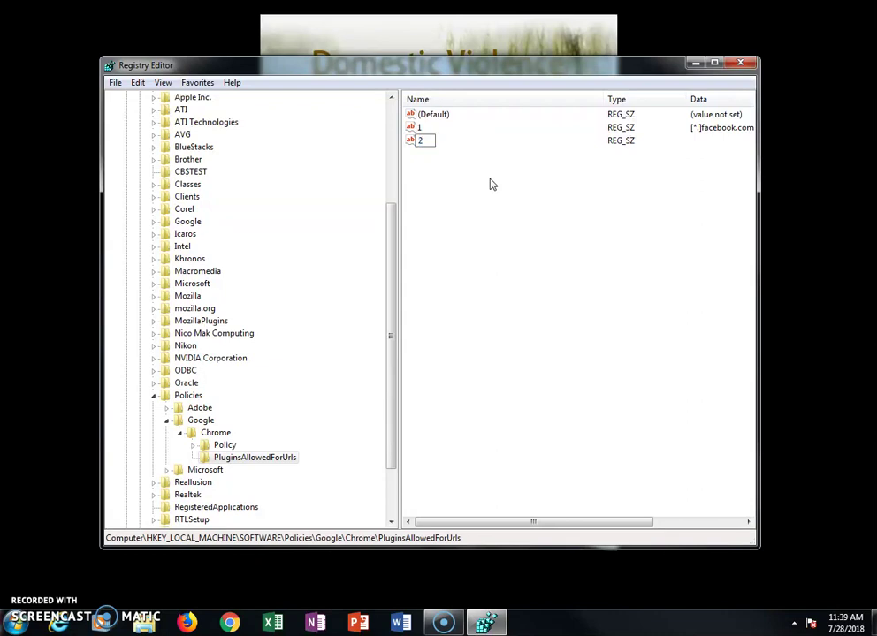
pyautogui.click(448, 181)
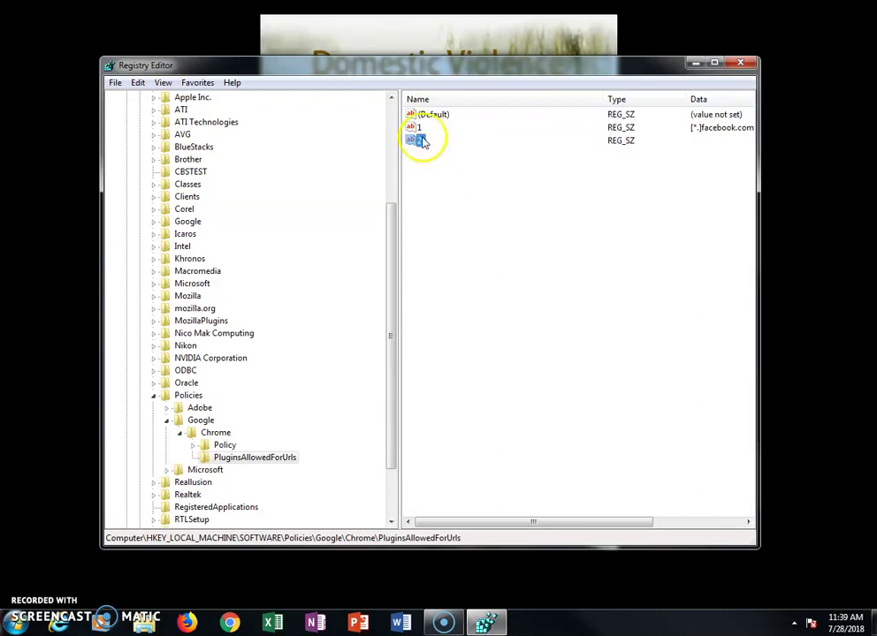
pyautogui.doubleClick(422, 141)
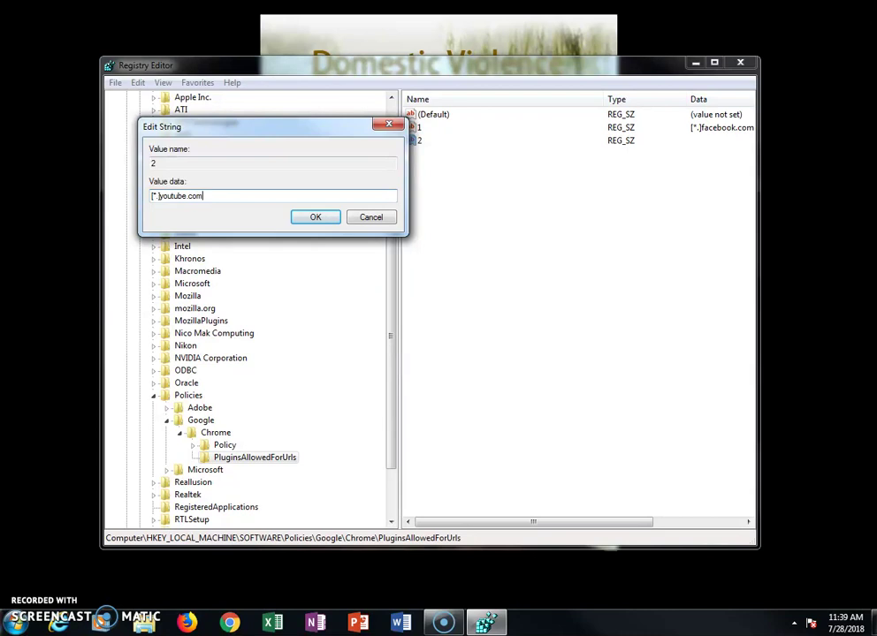
pyautogui.click(317, 218)
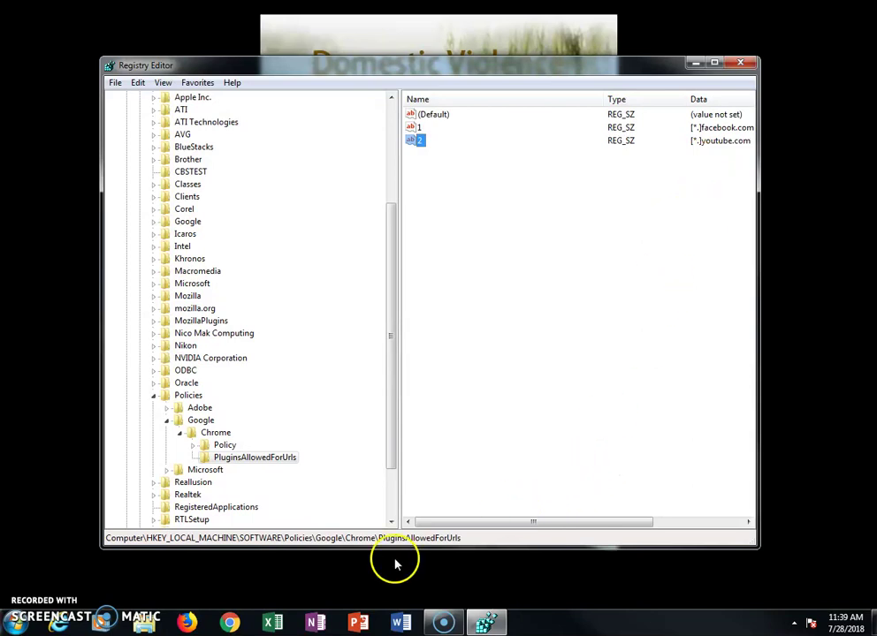
# - Switch to Chrome, reopen the bookmarked YouTube video, check the site's Flash permission again, and close the browser
pyautogui.click(228, 623)
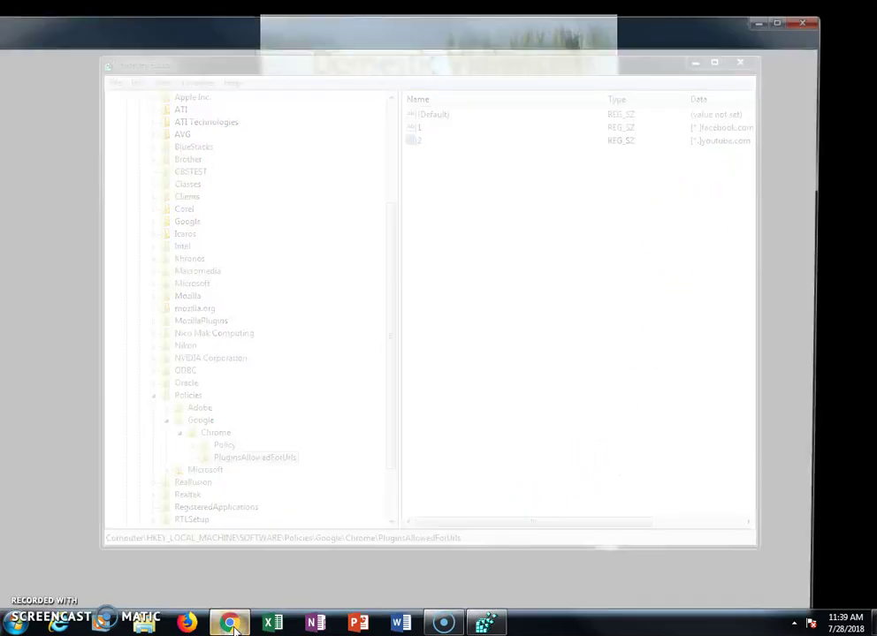
pyautogui.click(476, 78)
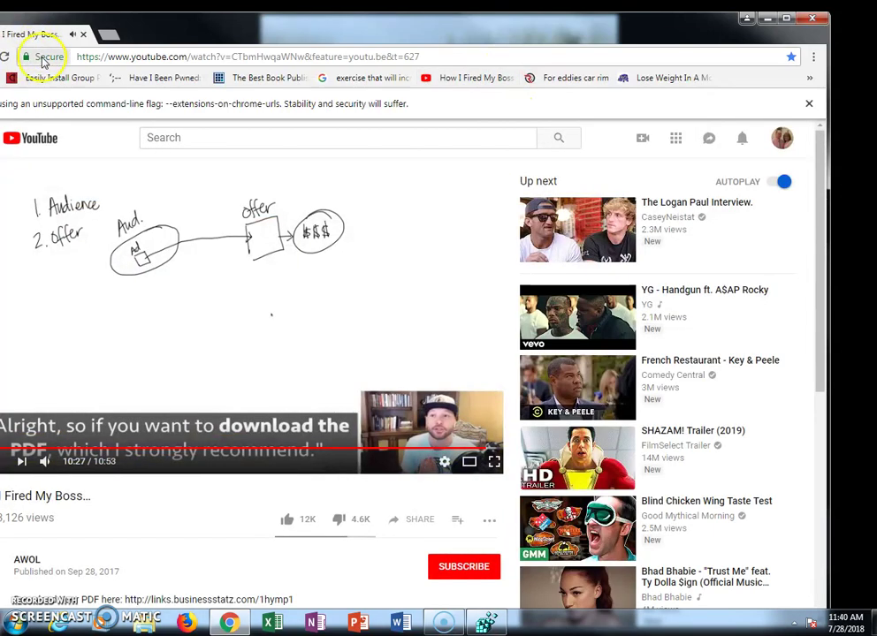
pyautogui.click(43, 57)
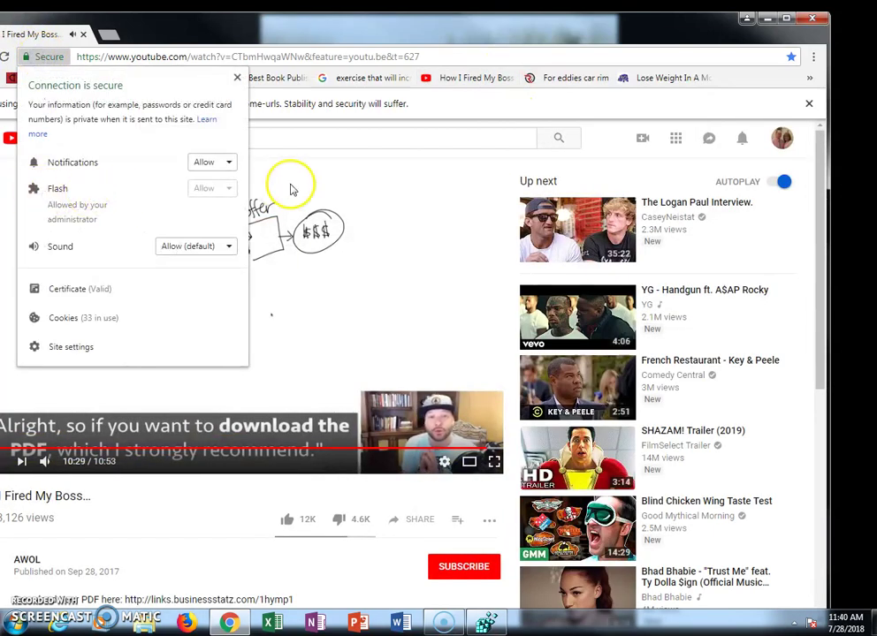
pyautogui.click(812, 19)
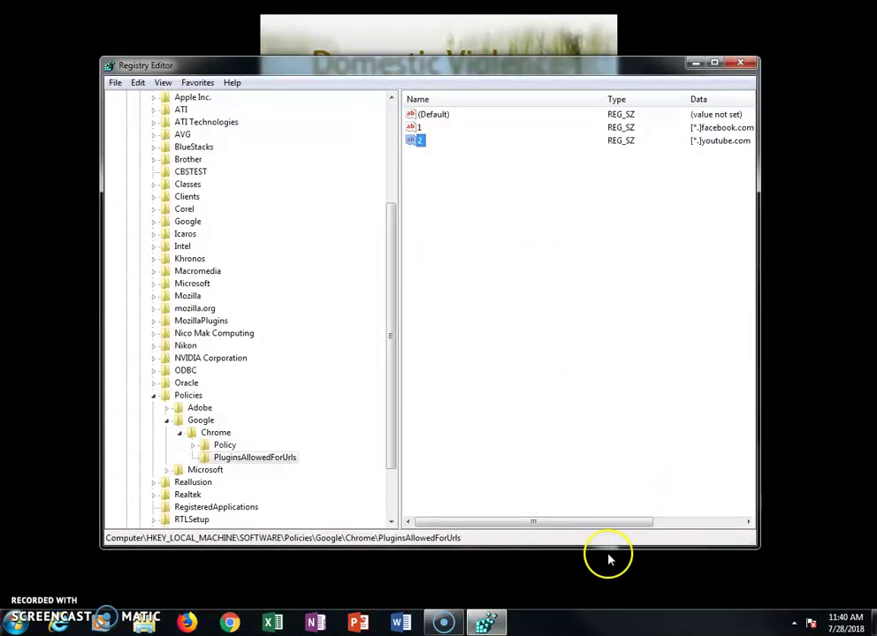
pyautogui.click(495, 529)
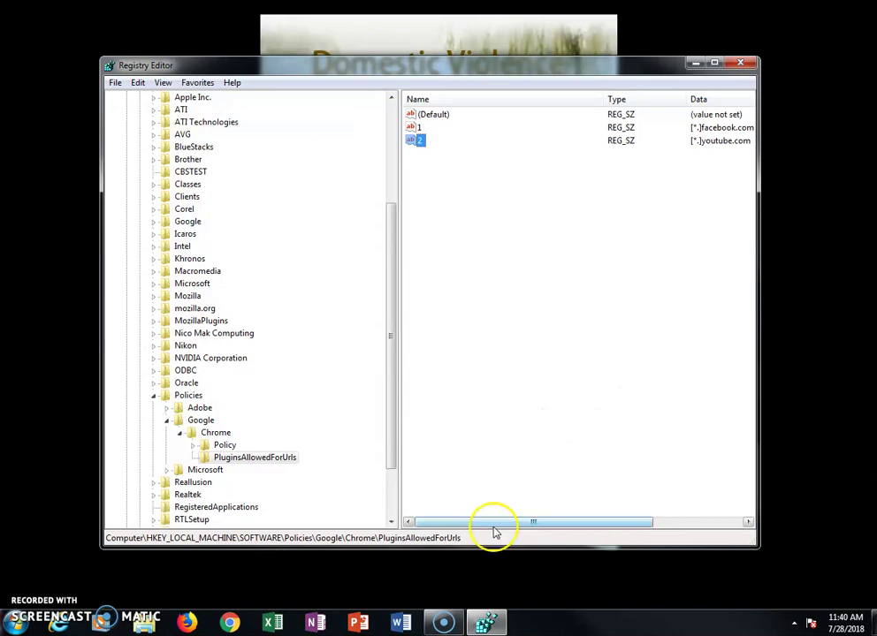